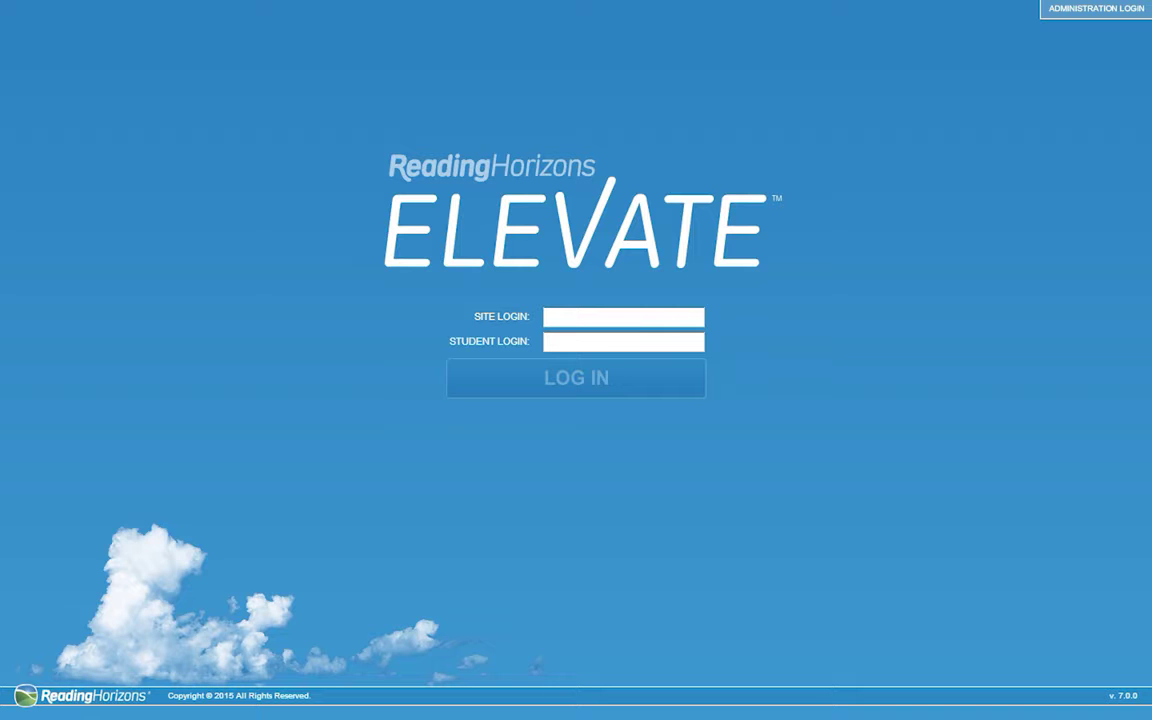
Sign in to the administration portal with the administrator username and password
click(1067, 13)
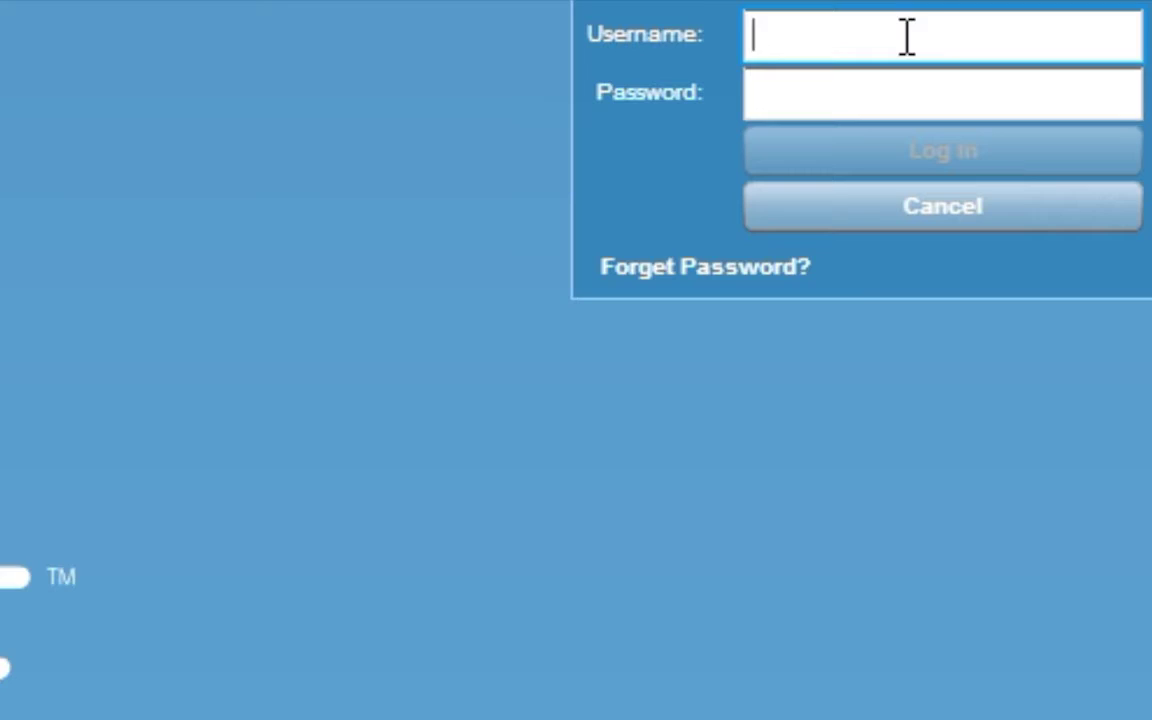
text(site)
key(Tab)
text(***)
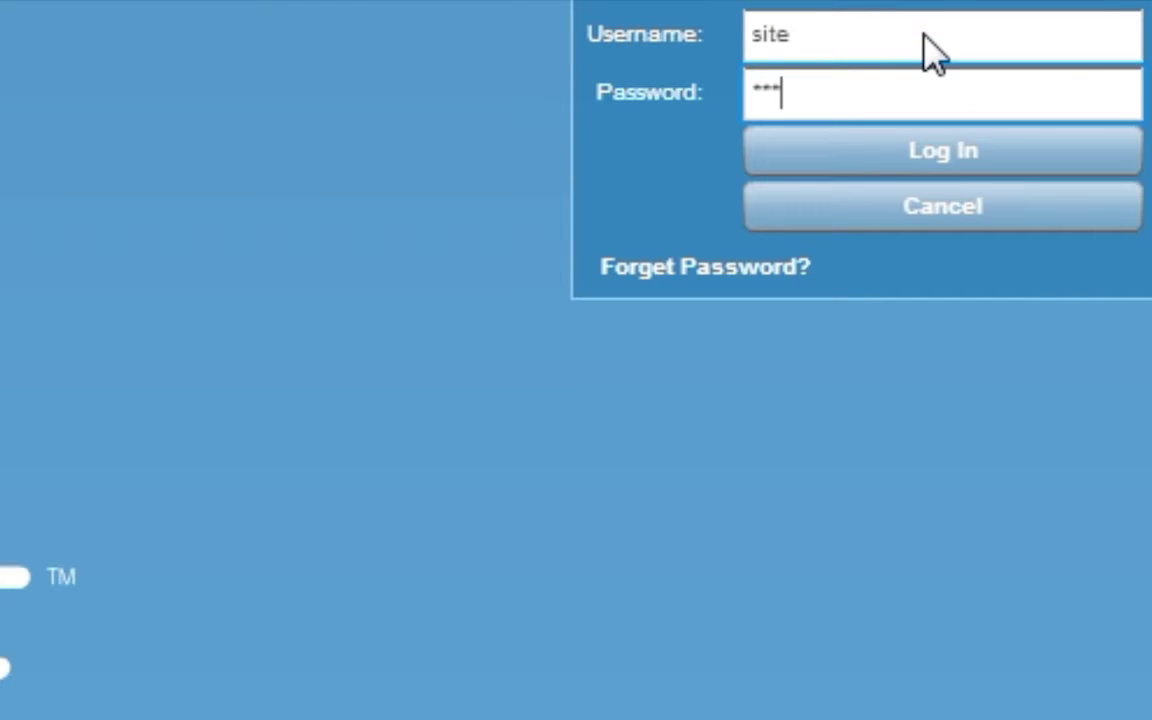
click(810, 165)
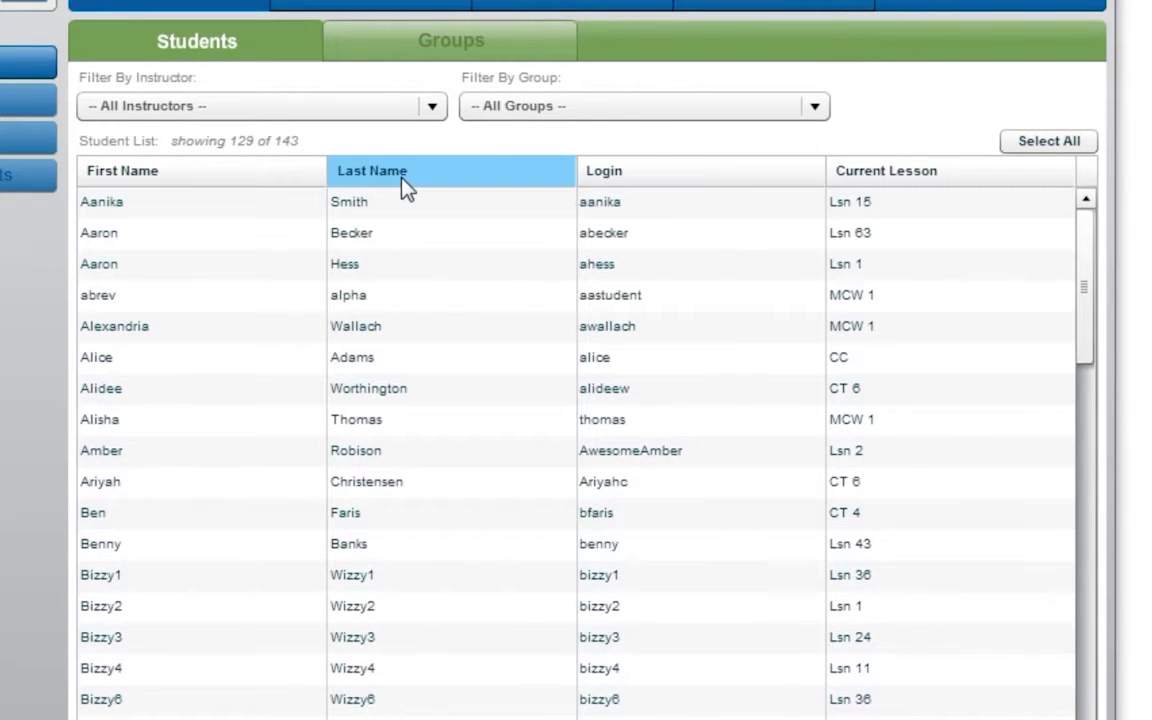
Sort the student list by last name, then login, then first name
click(402, 181)
click(745, 186)
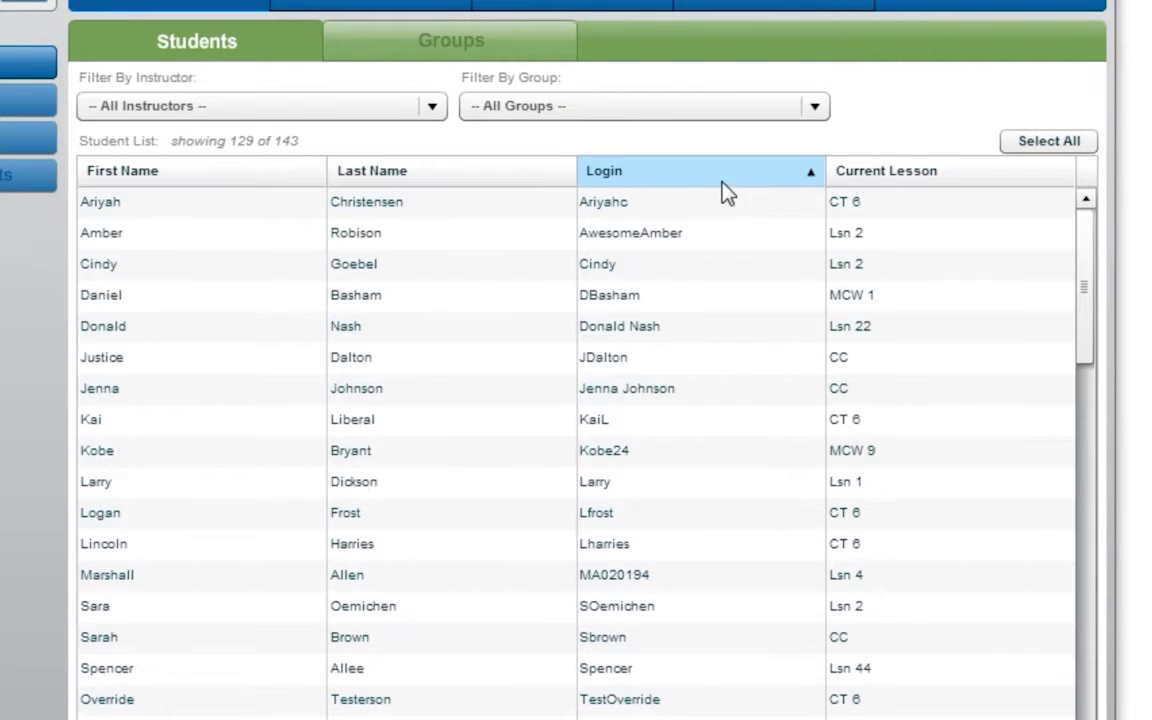
click(483, 180)
click(260, 178)
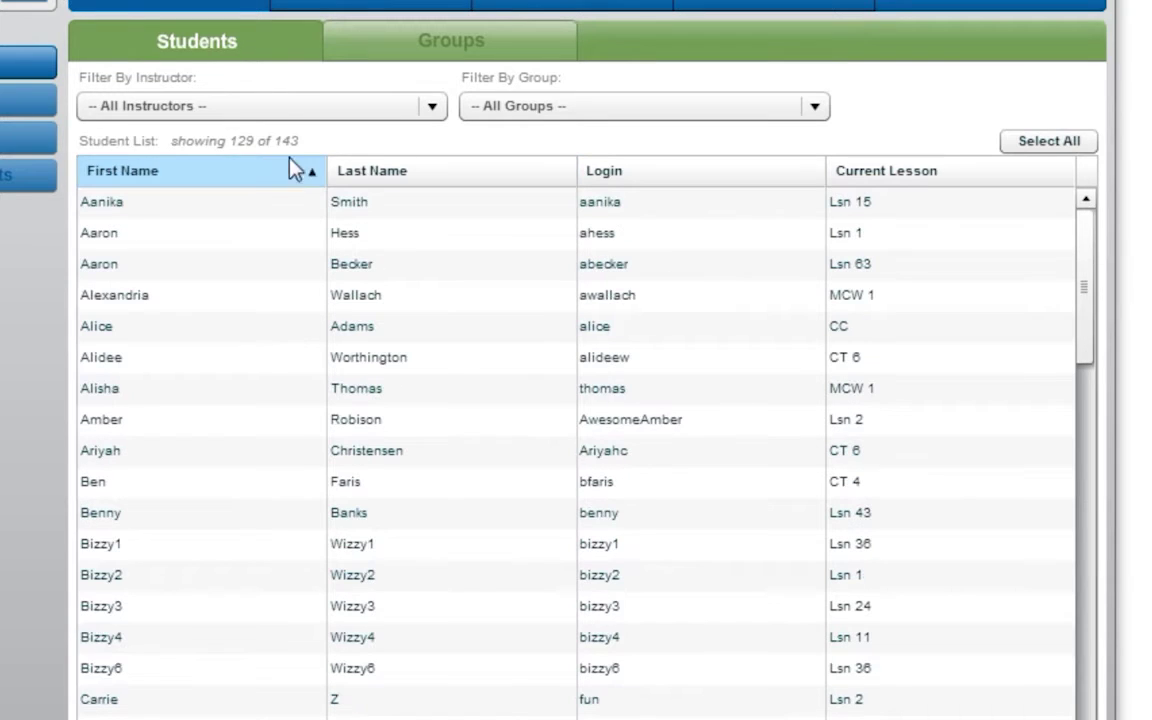
Check the instructor and group filter choices, leaving both filters unchanged
click(432, 106)
click(501, 123)
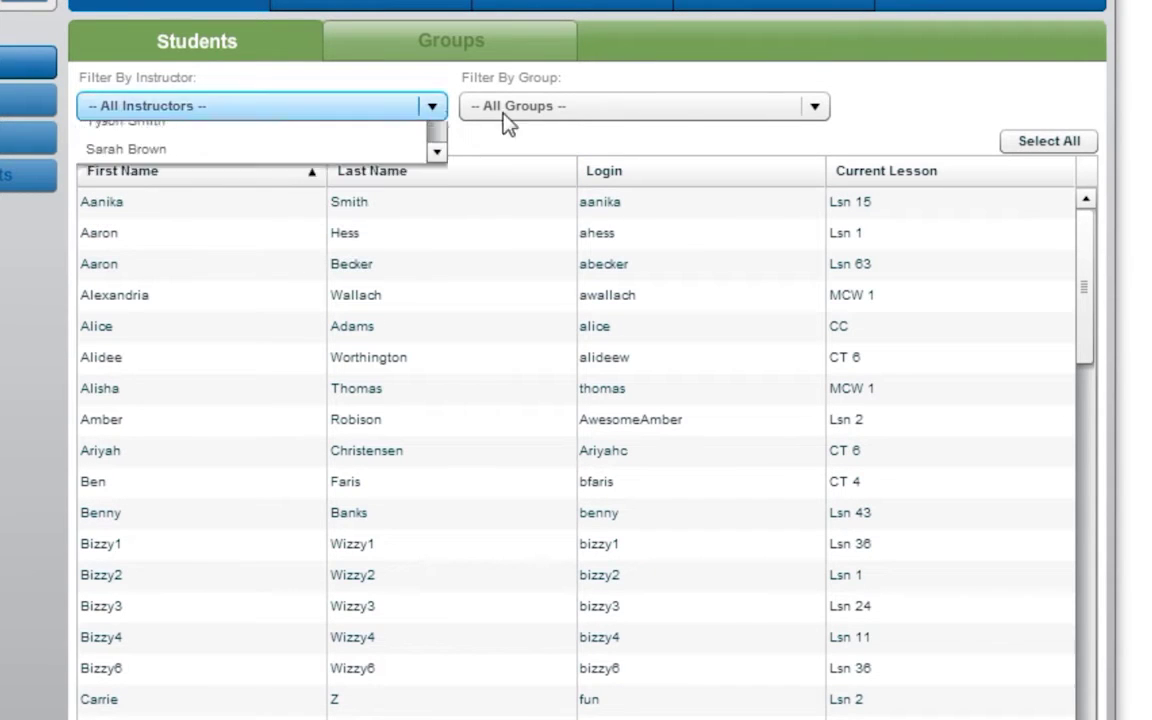
click(815, 106)
scroll(815, 150, up, 1)
click(816, 108)
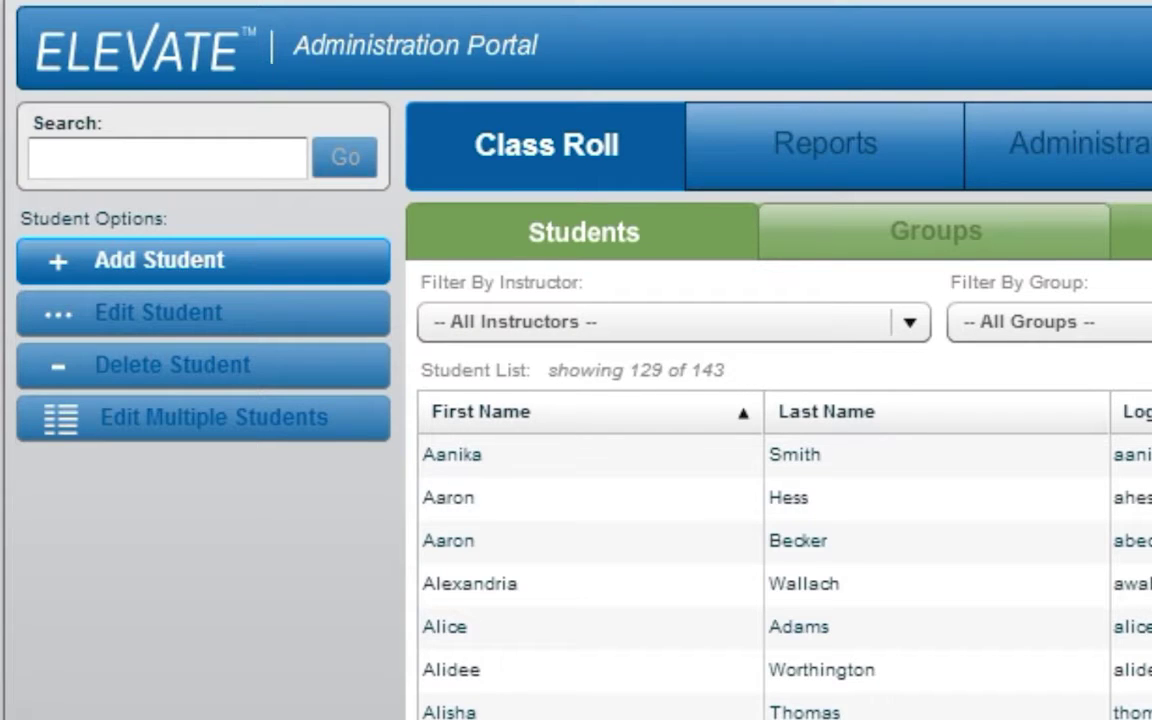
Start a new student and enter the student's first name, last name and login
click(160, 260)
click(680, 174)
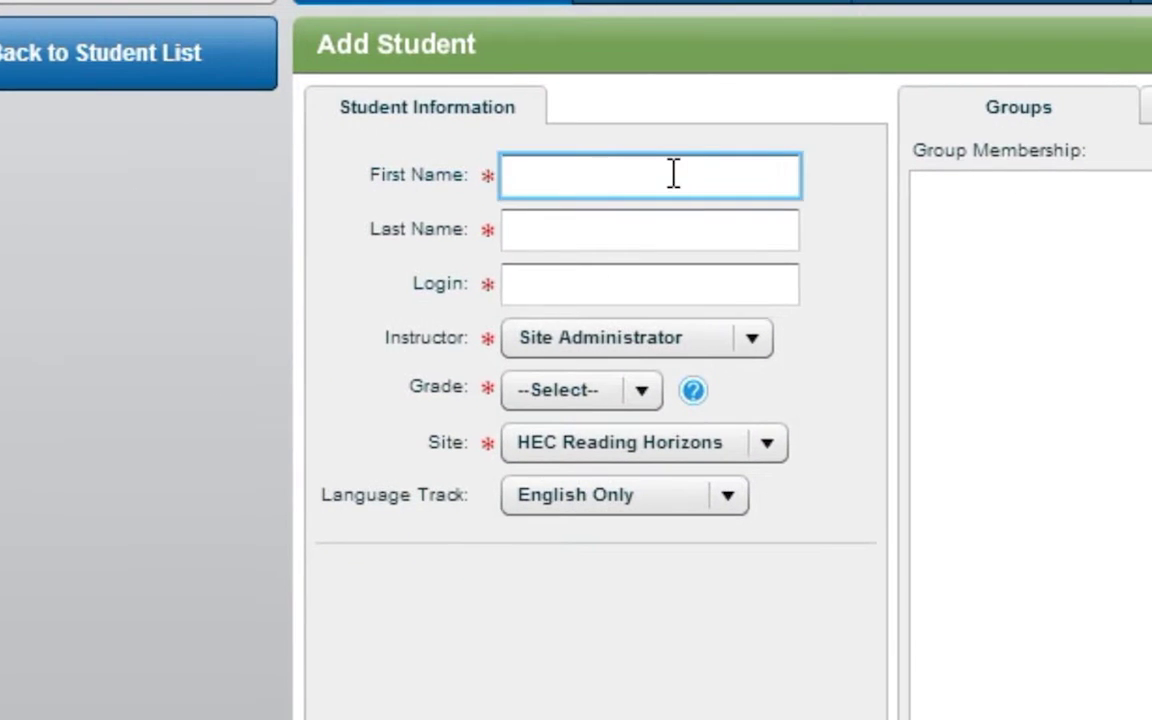
key(Tab)
key(Tab)
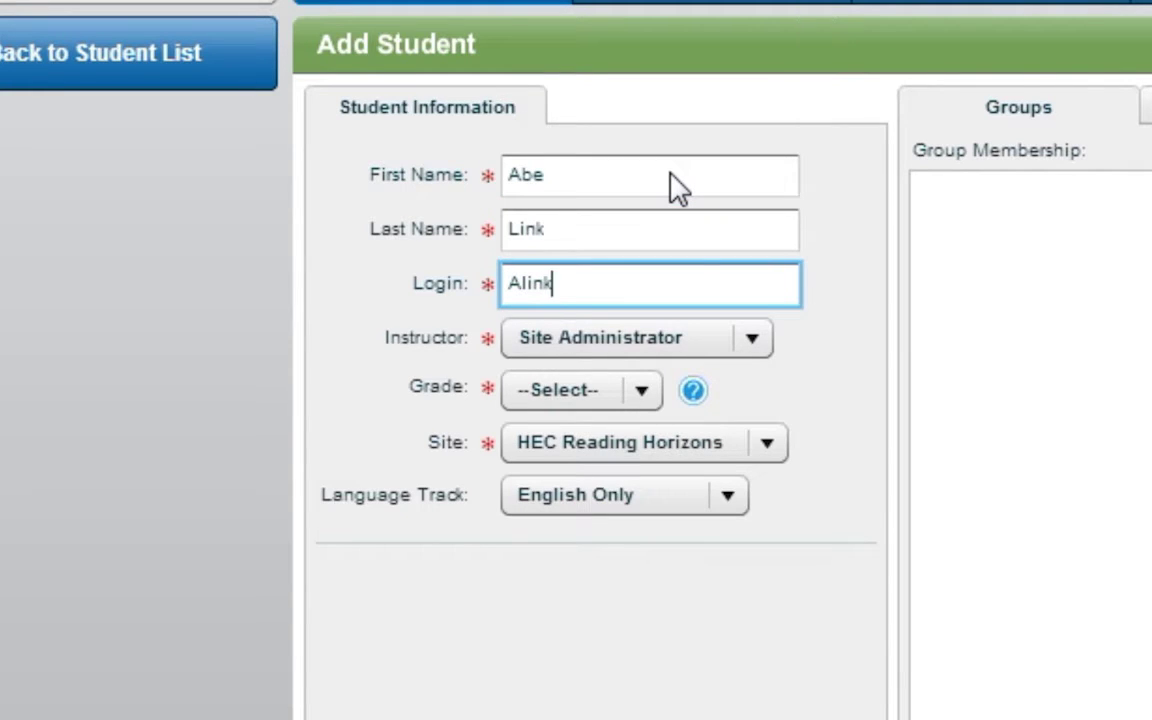
Set grade 12, keeping Site Administrator as instructor and English Only as language track
click(648, 398)
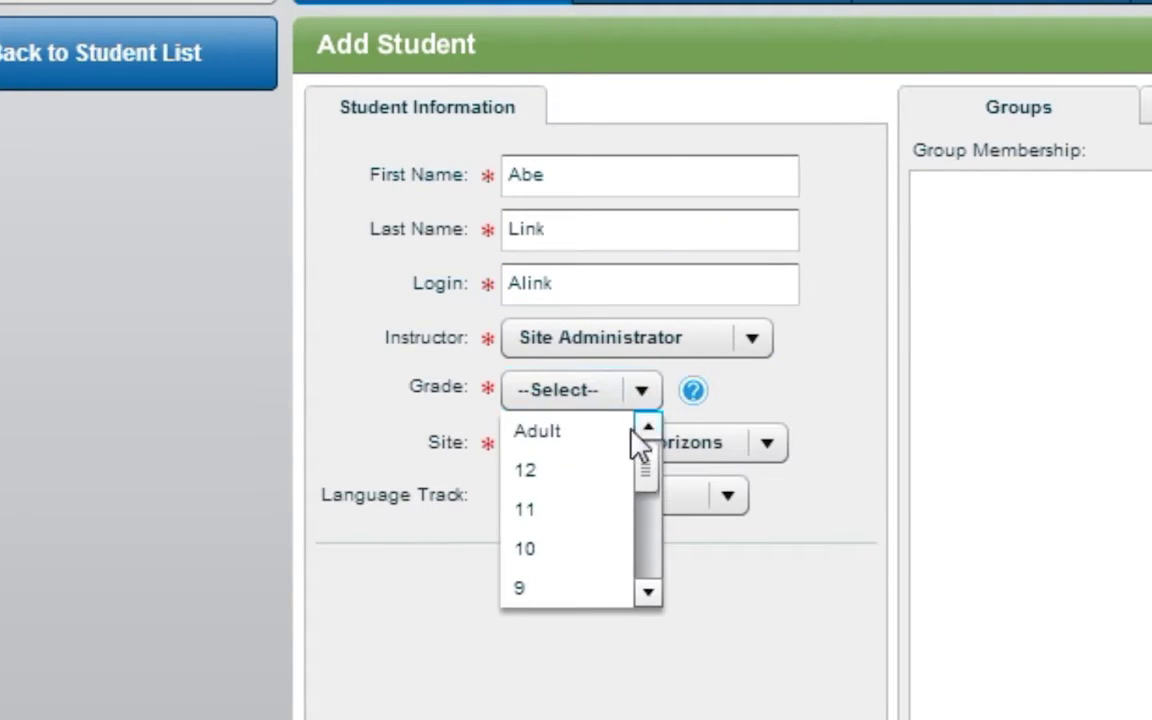
click(598, 472)
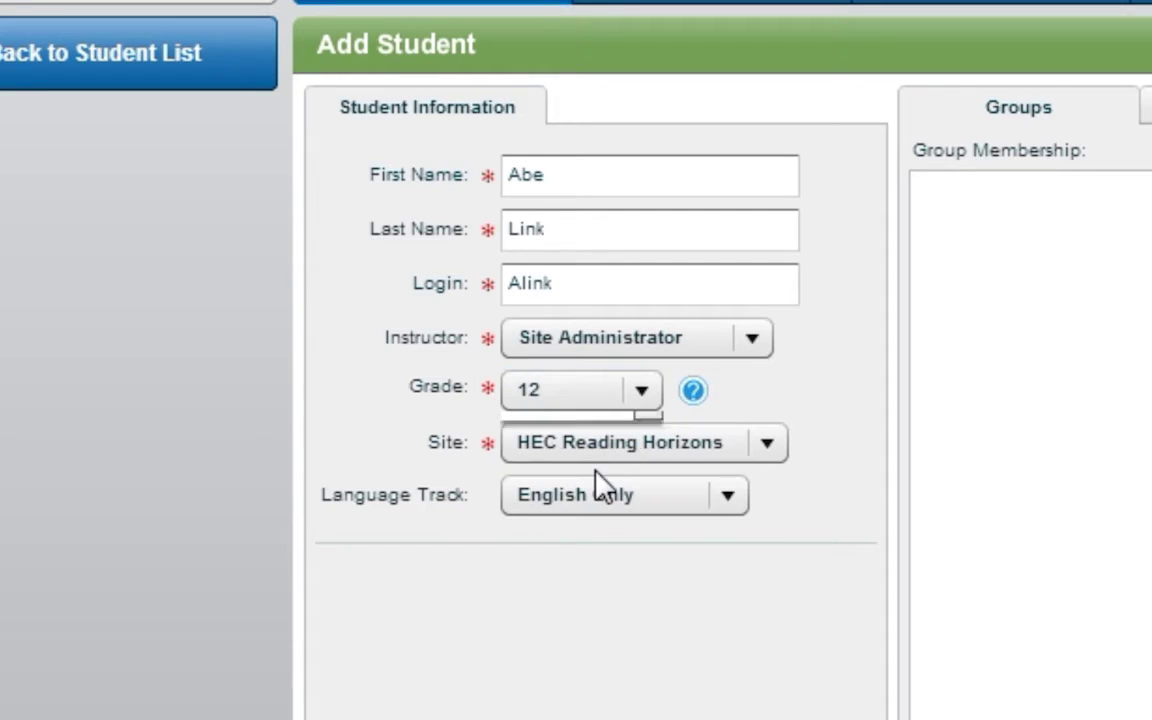
click(752, 340)
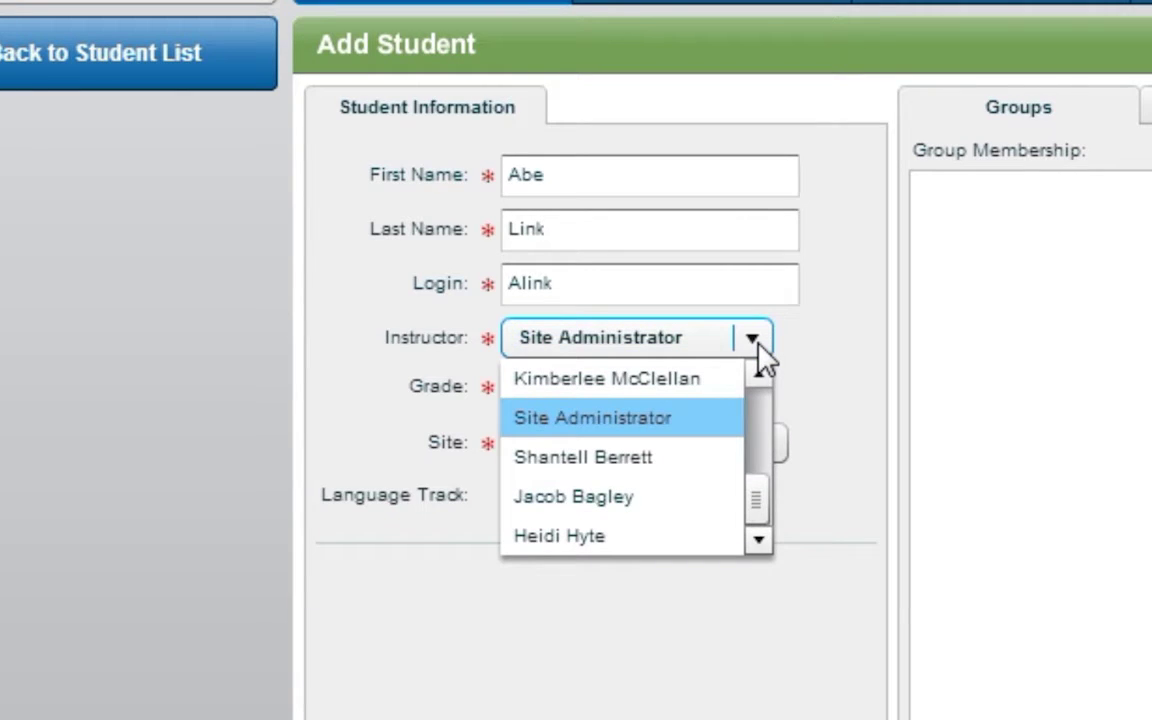
click(755, 345)
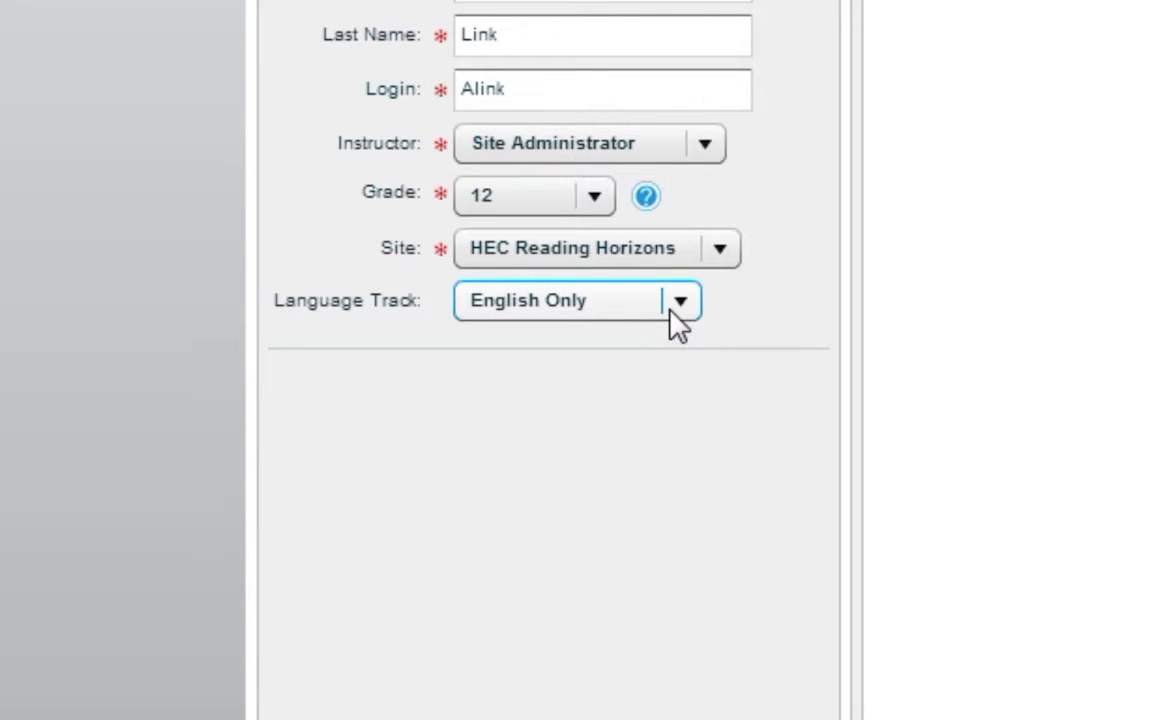
click(679, 303)
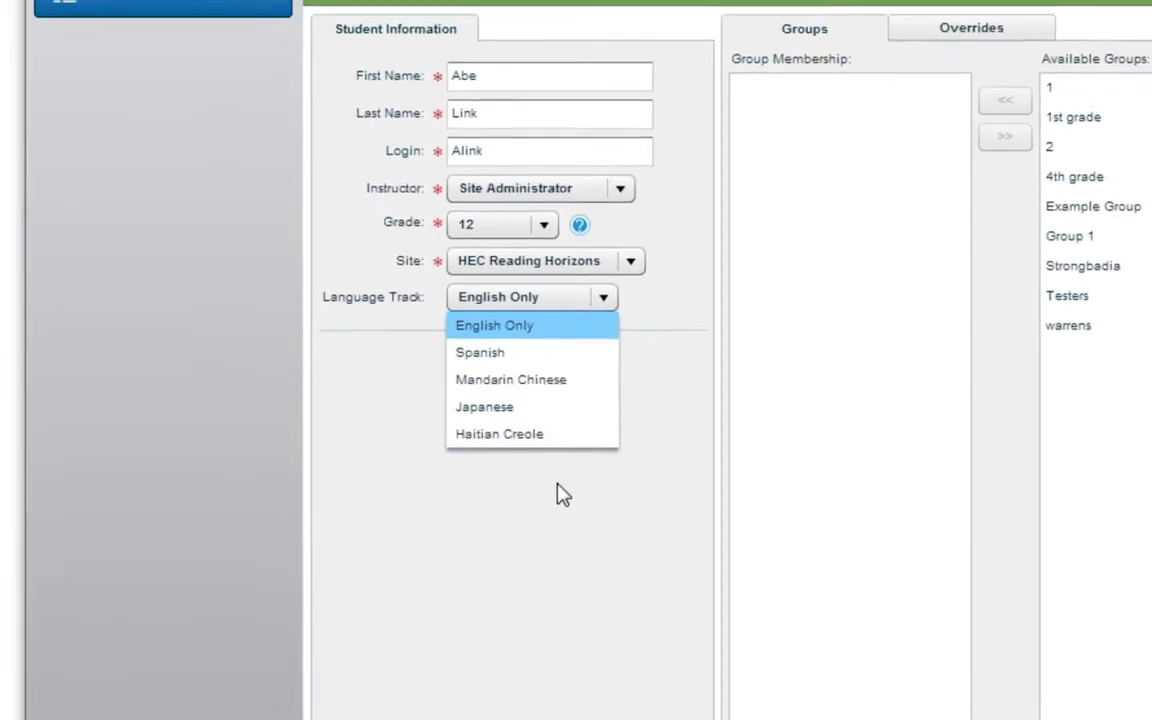
click(558, 495)
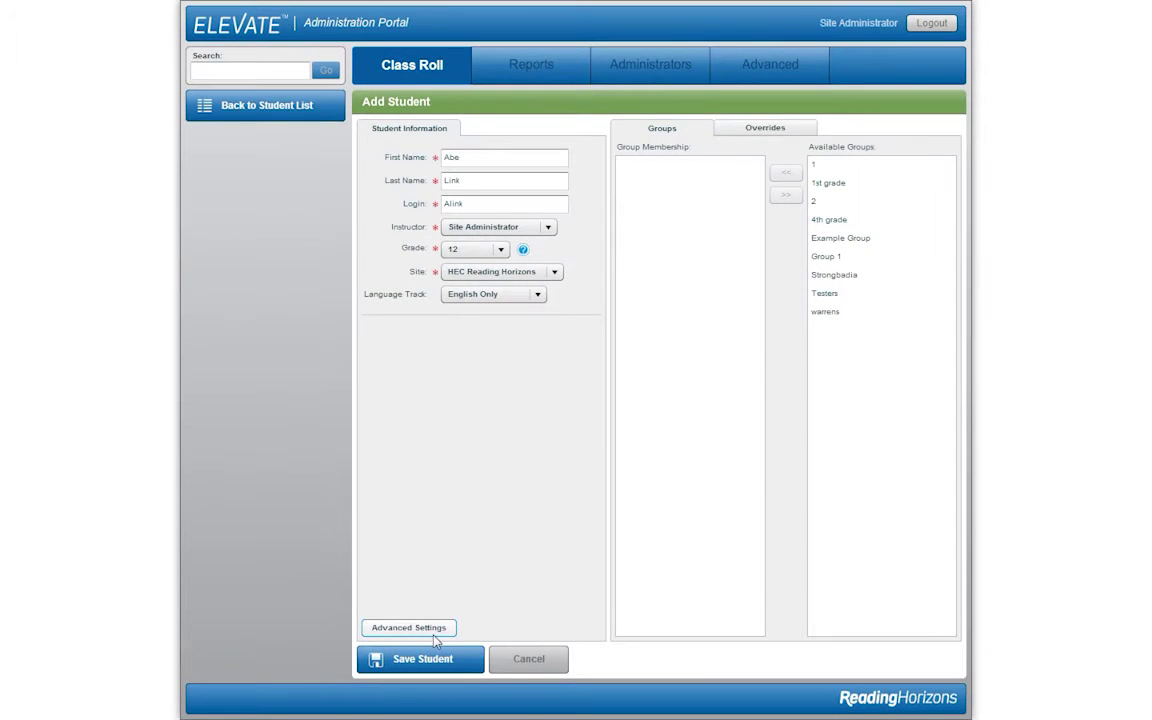
In the student's Advanced Settings, set Enable Games to No and Enable Color Overlays to Yes
click(434, 630)
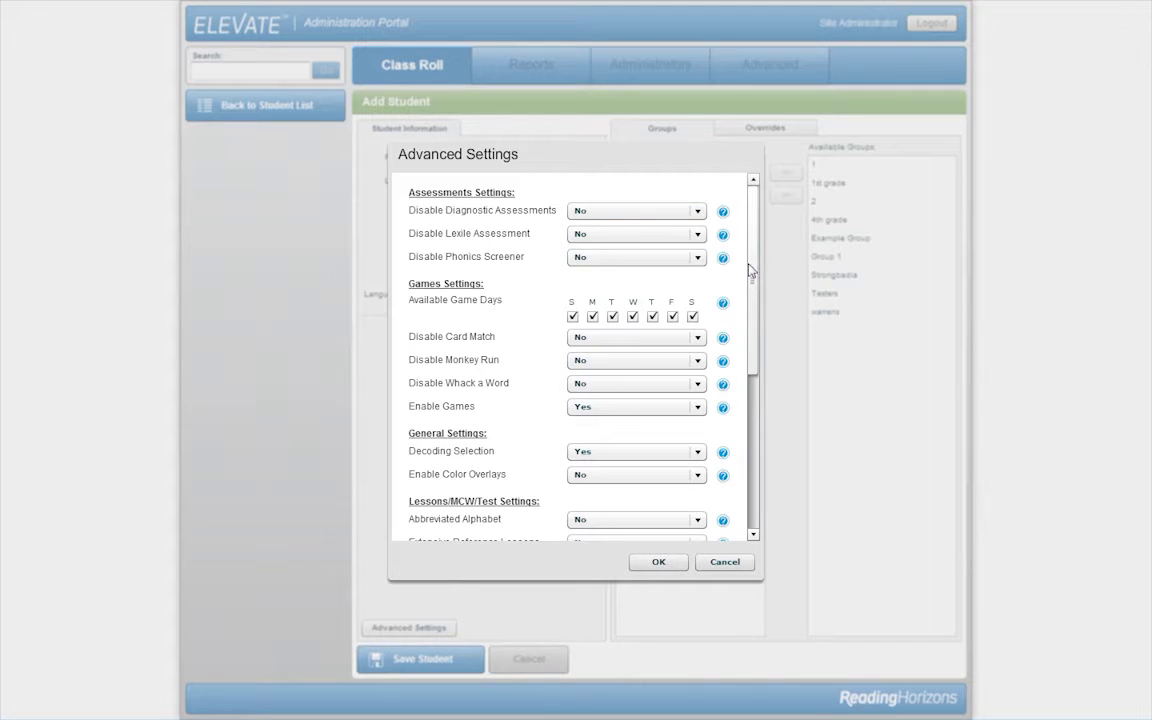
scroll(750, 270, down, 3)
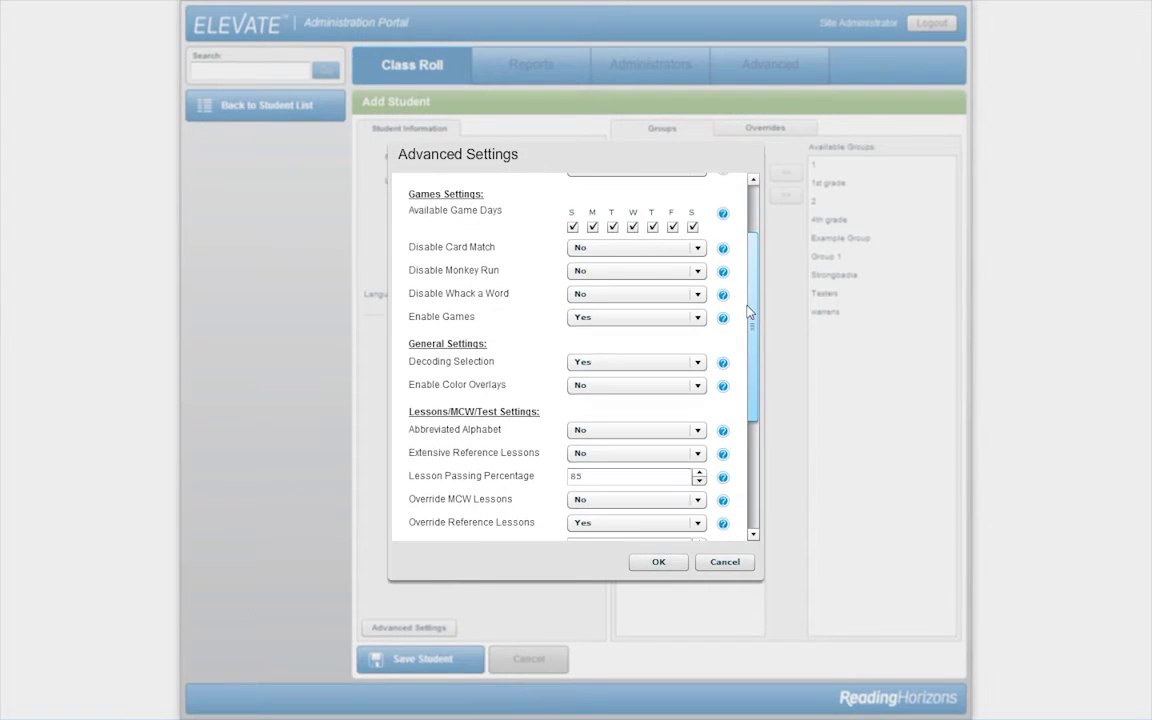
drag(745, 291, 751, 268)
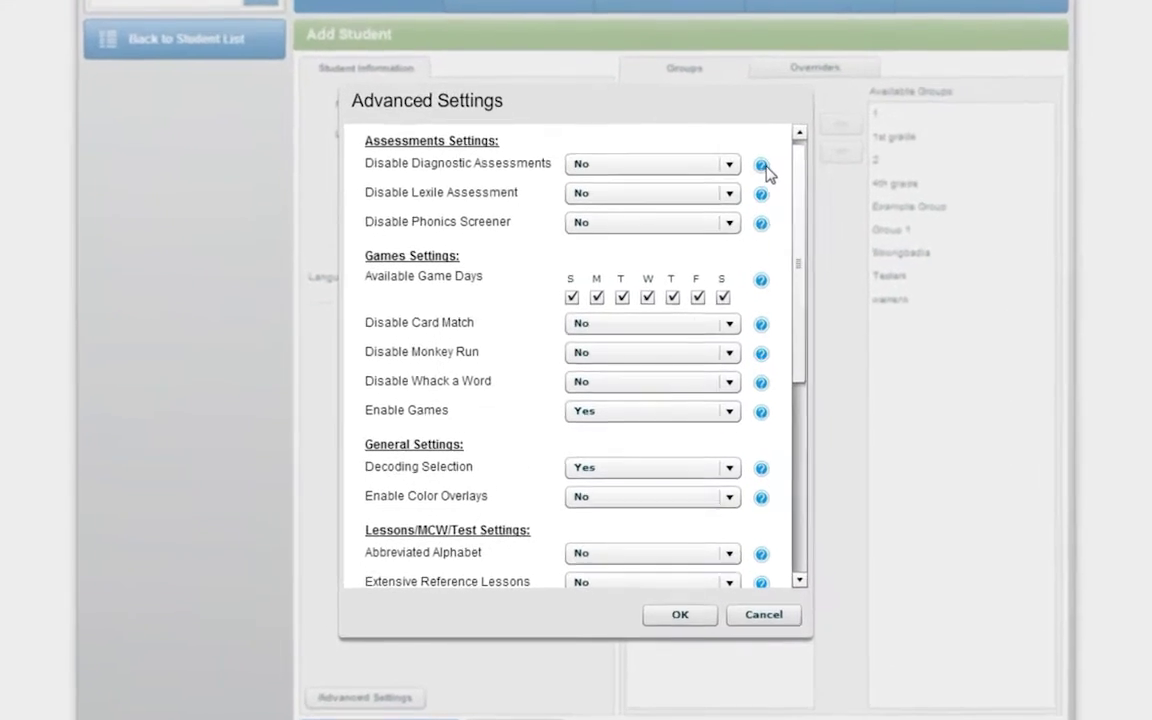
mouse_move(726, 208)
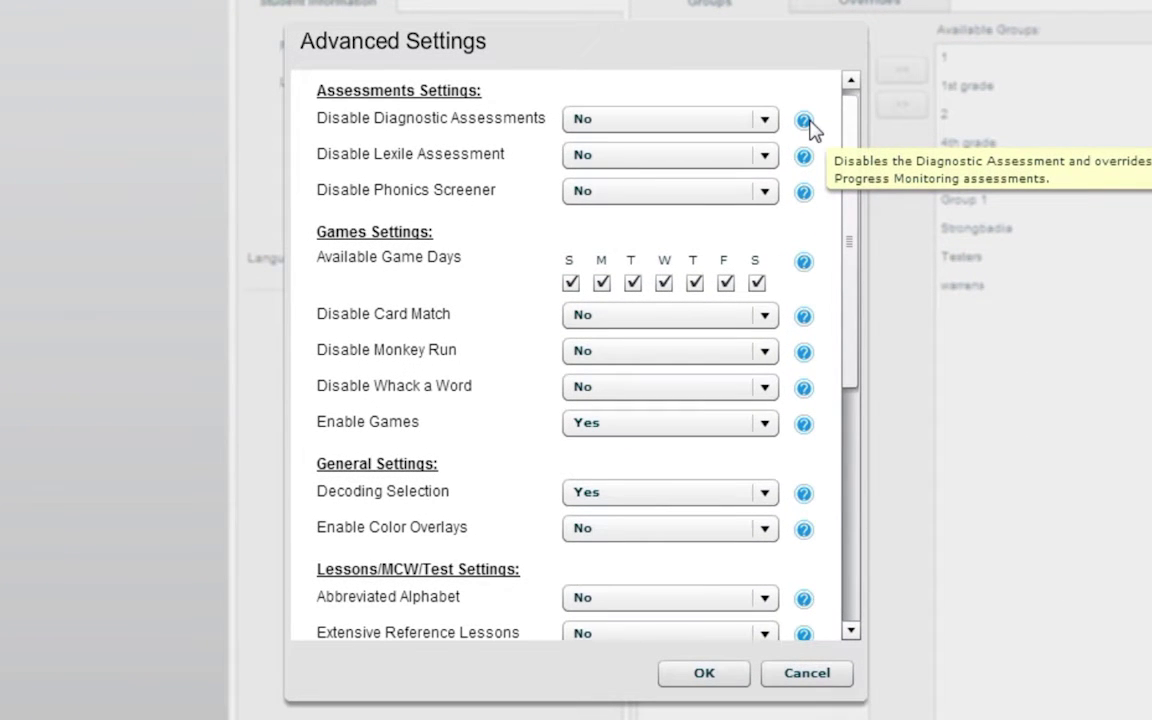
mouse_move(806, 166)
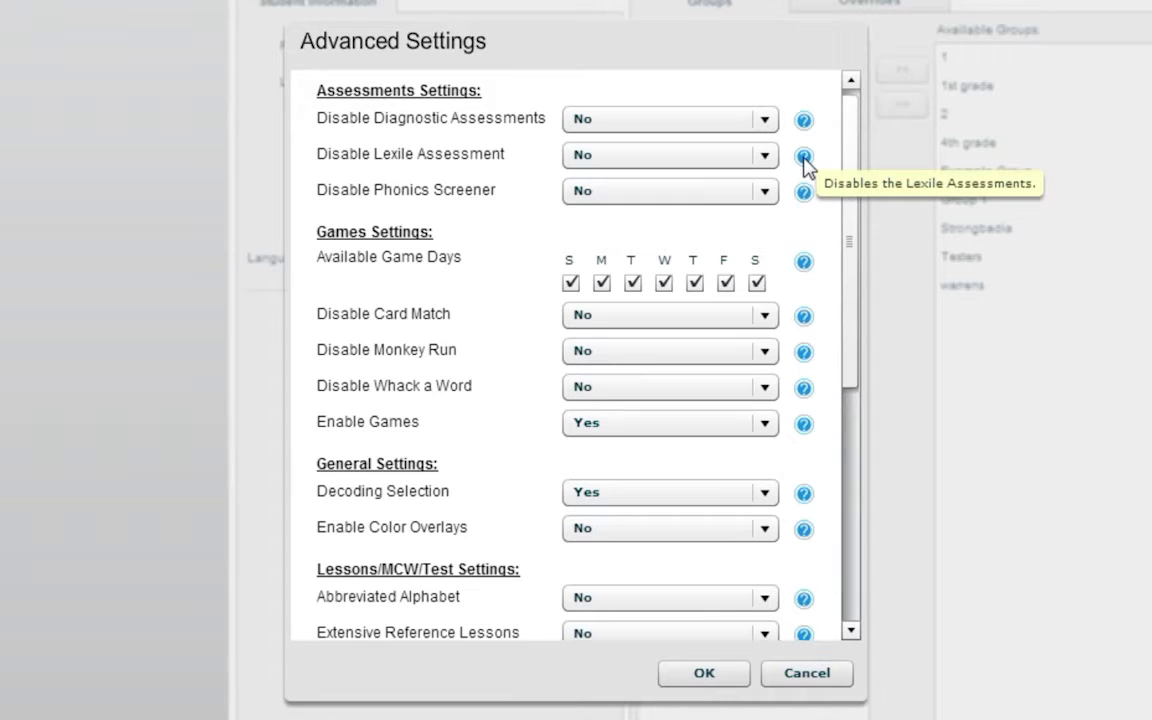
drag(856, 170, 849, 278)
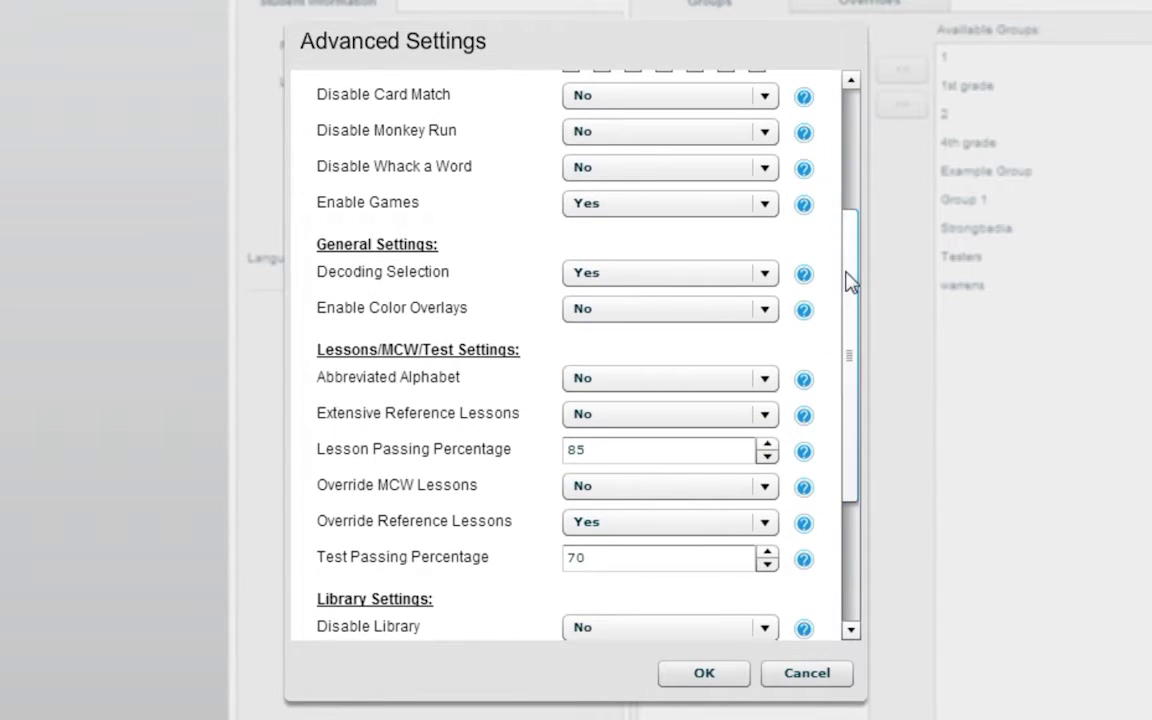
click(769, 207)
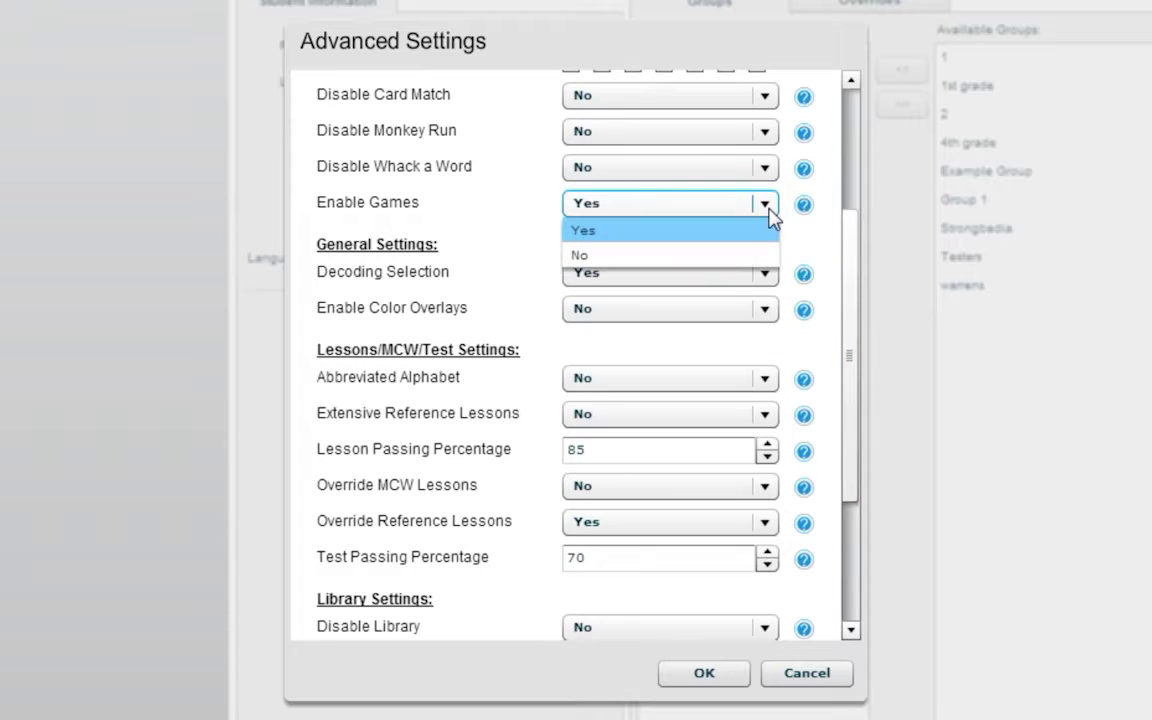
click(745, 254)
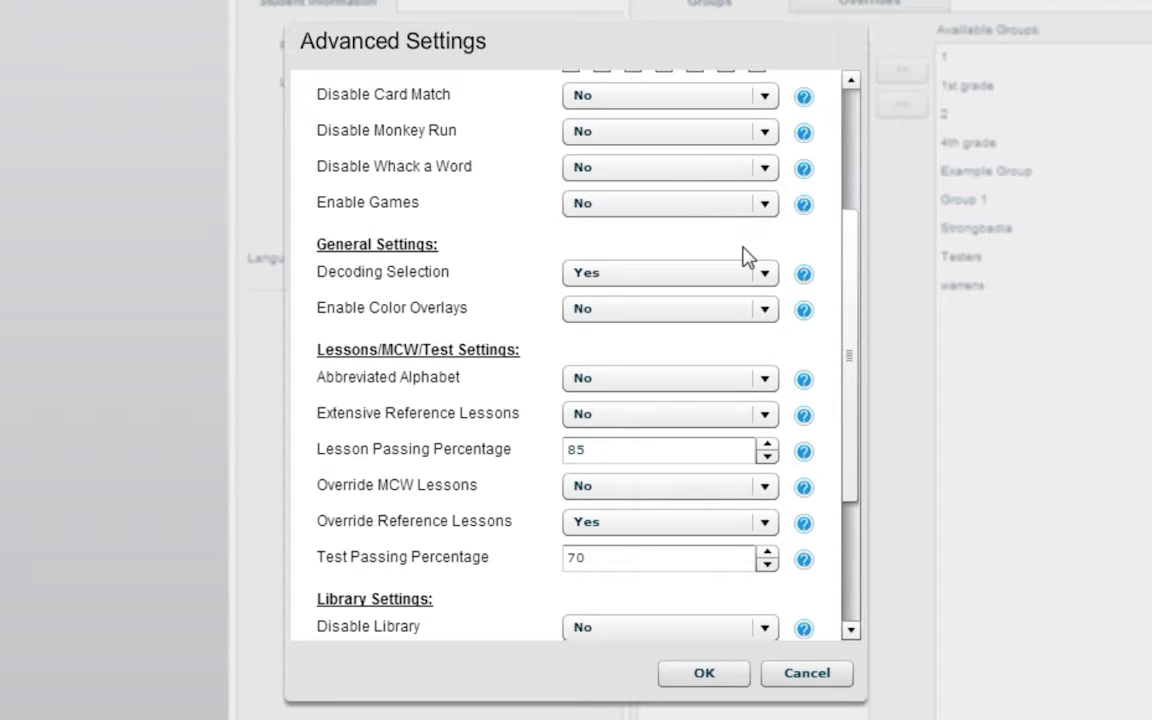
click(764, 309)
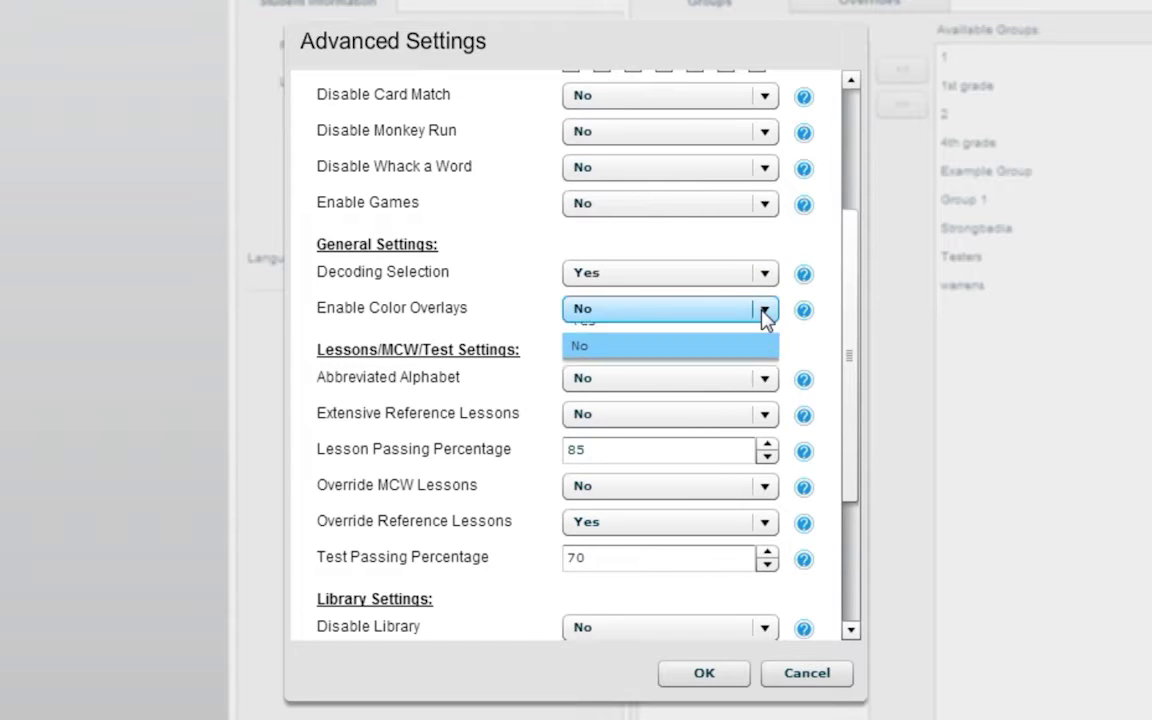
click(753, 337)
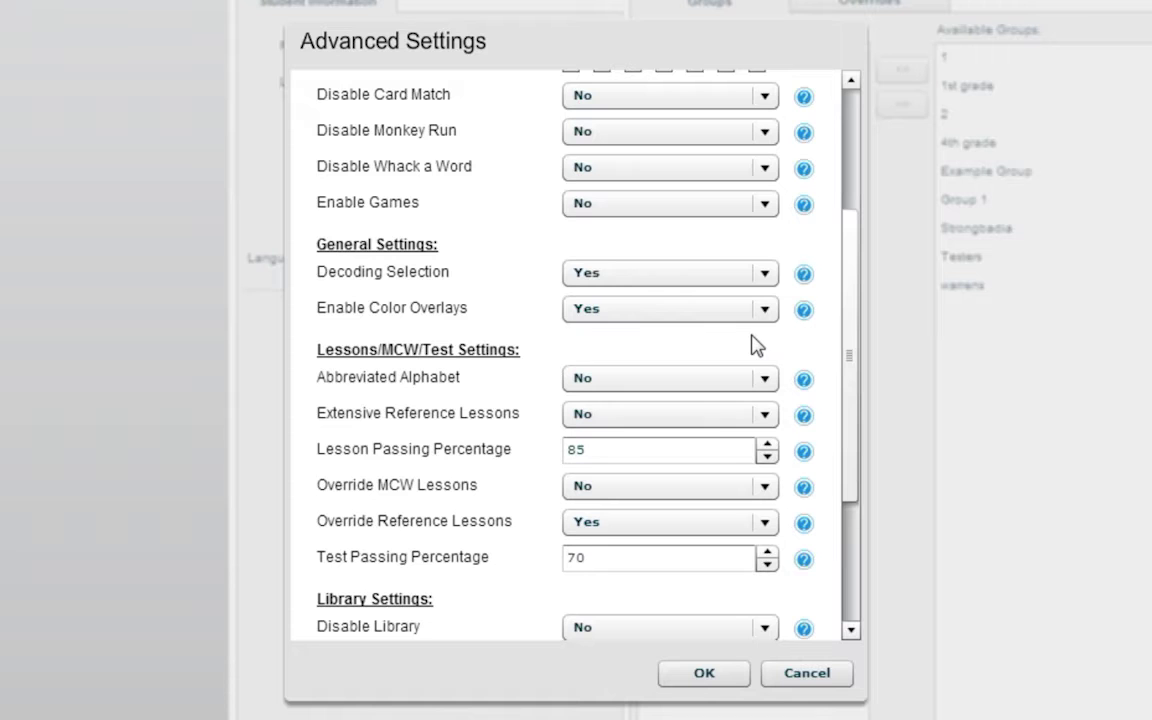
click(726, 678)
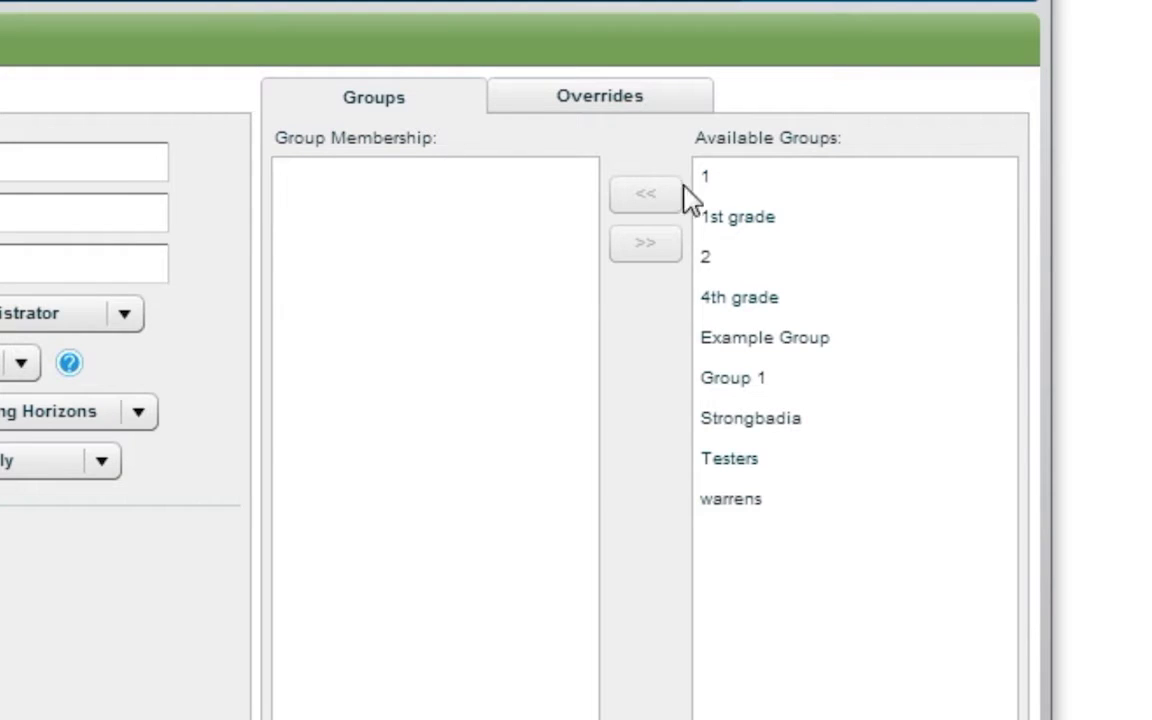
Add the student to Example Group and view their Chapter 1 lesson overrides
click(788, 350)
click(790, 352)
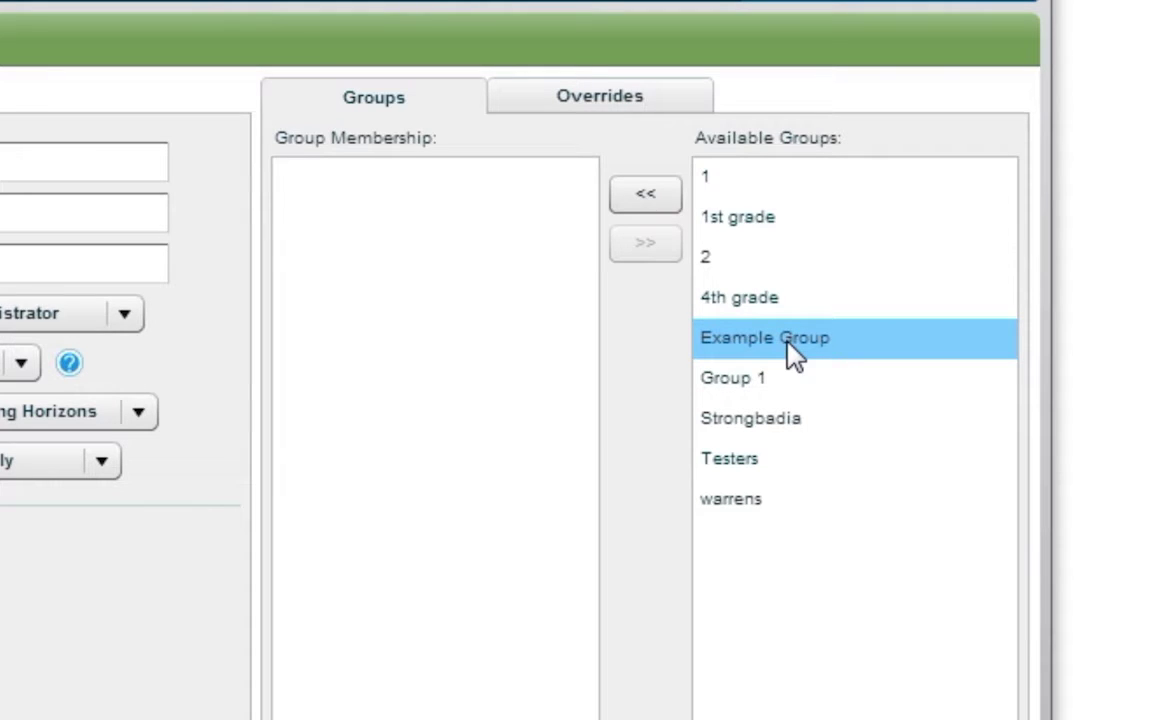
click(671, 204)
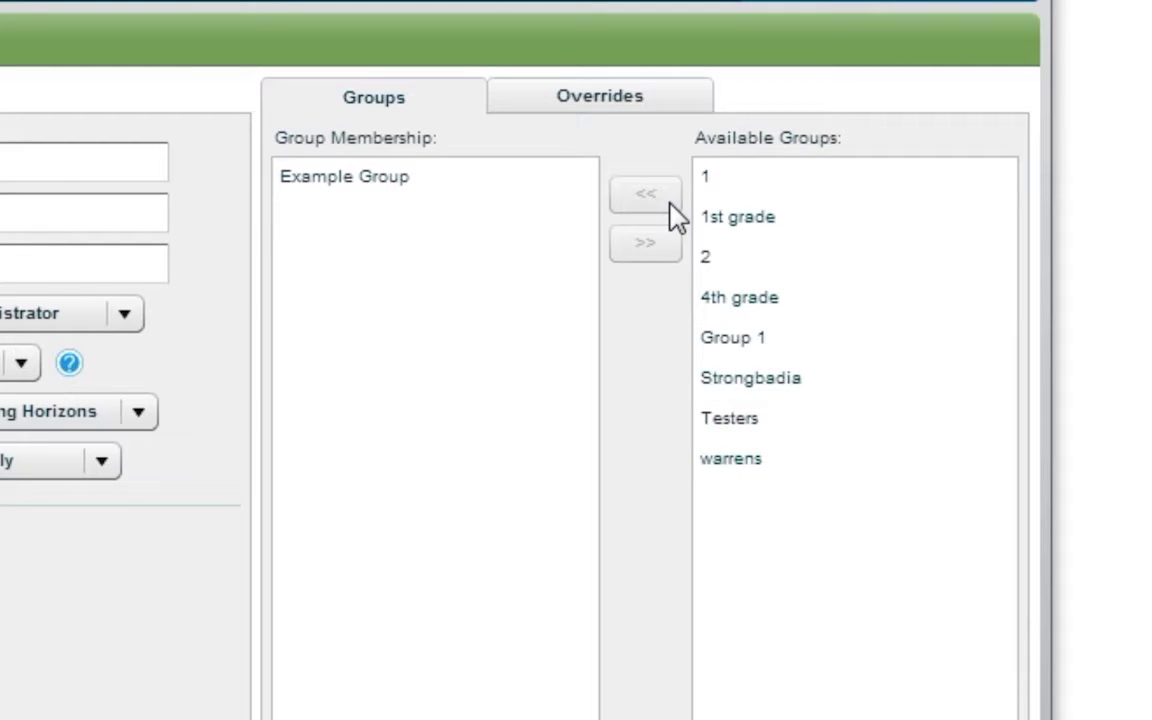
click(660, 101)
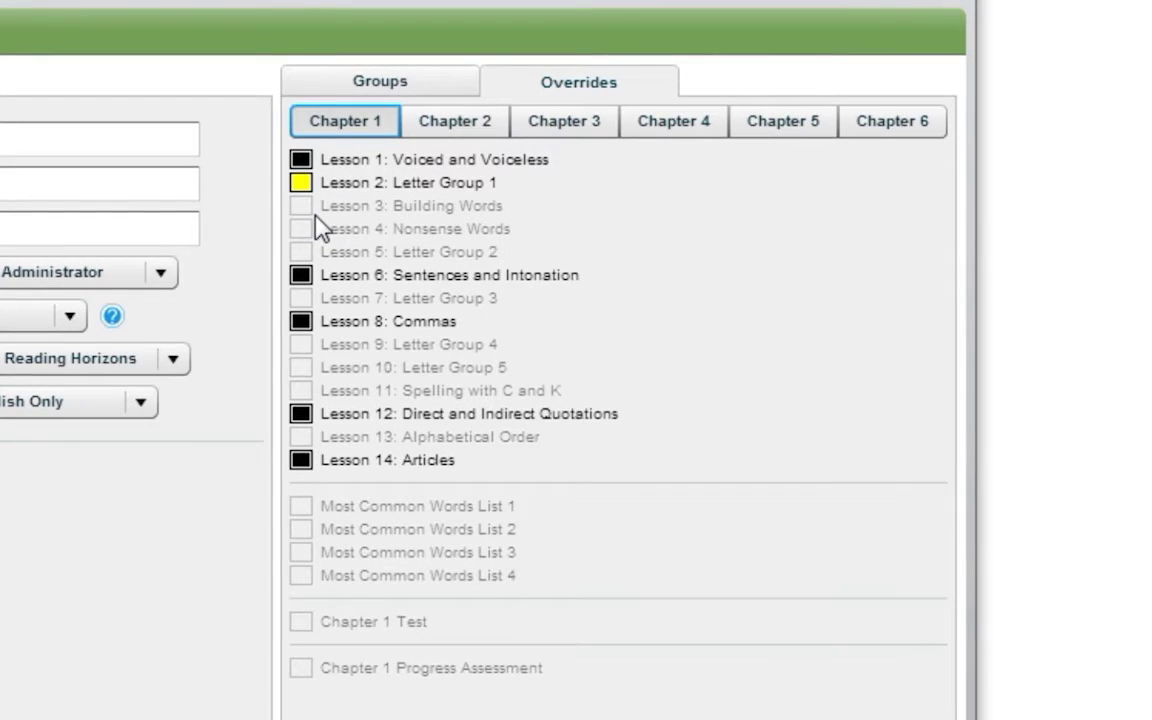
Override Lesson 7: Letter Group 3 as the next lesson and clear the Lesson 8: Commas override
click(307, 300)
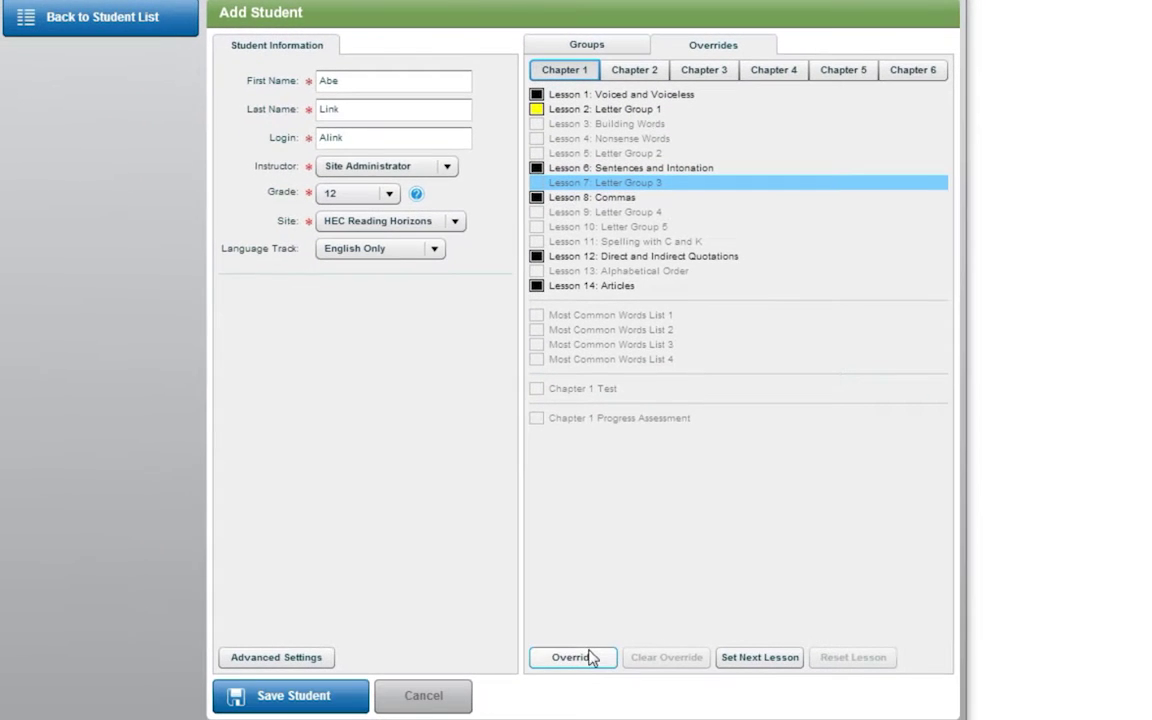
click(589, 659)
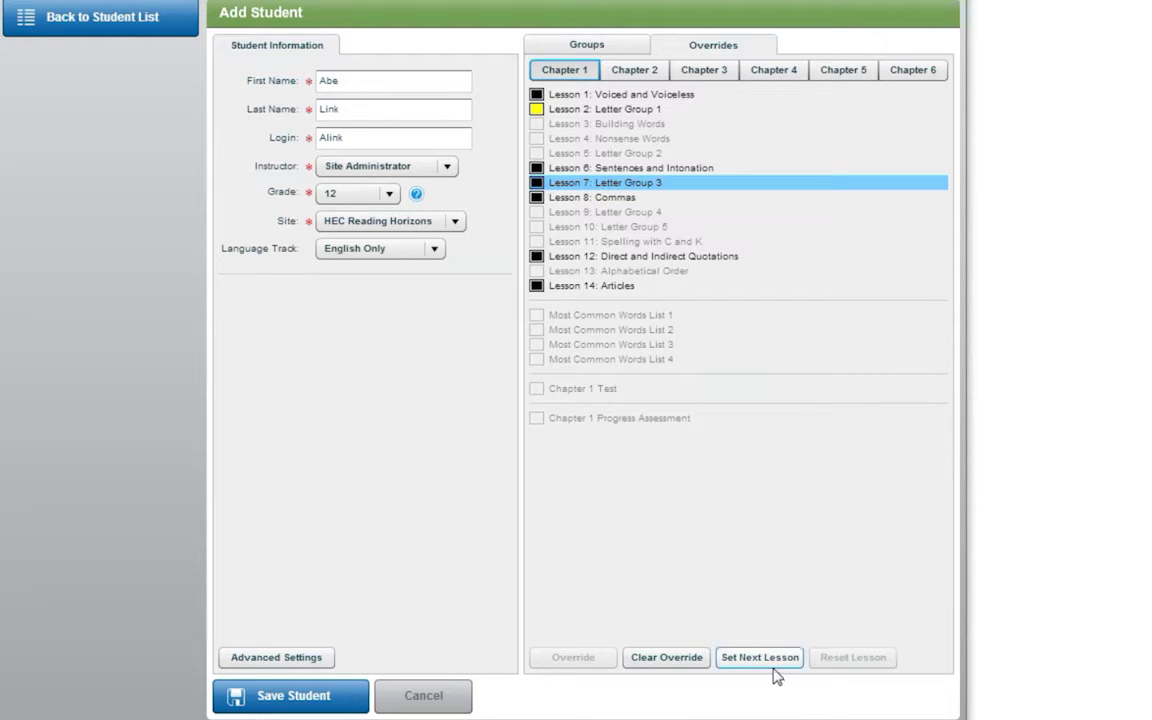
click(774, 670)
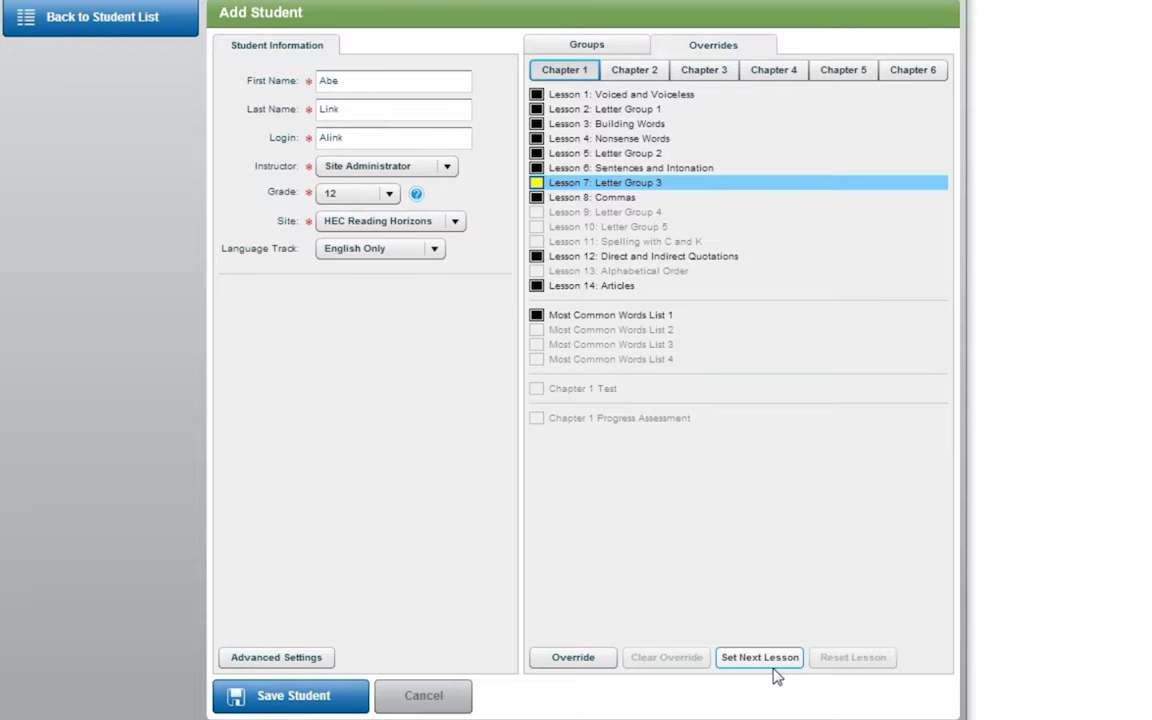
click(575, 199)
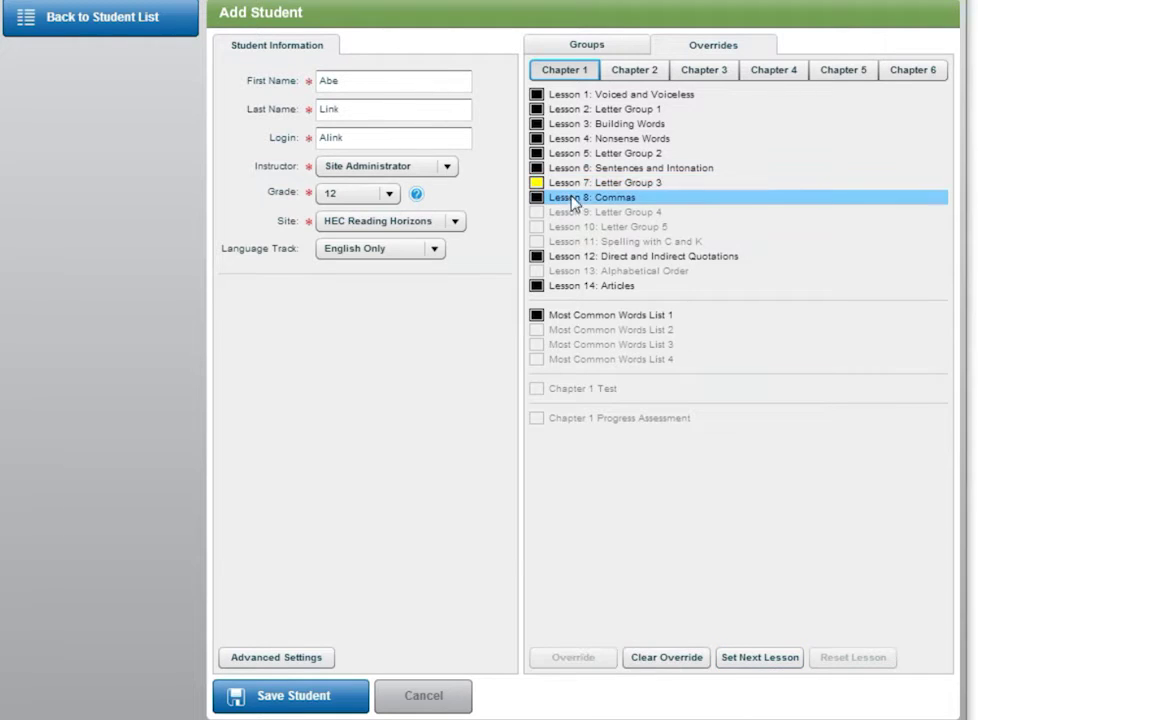
click(667, 660)
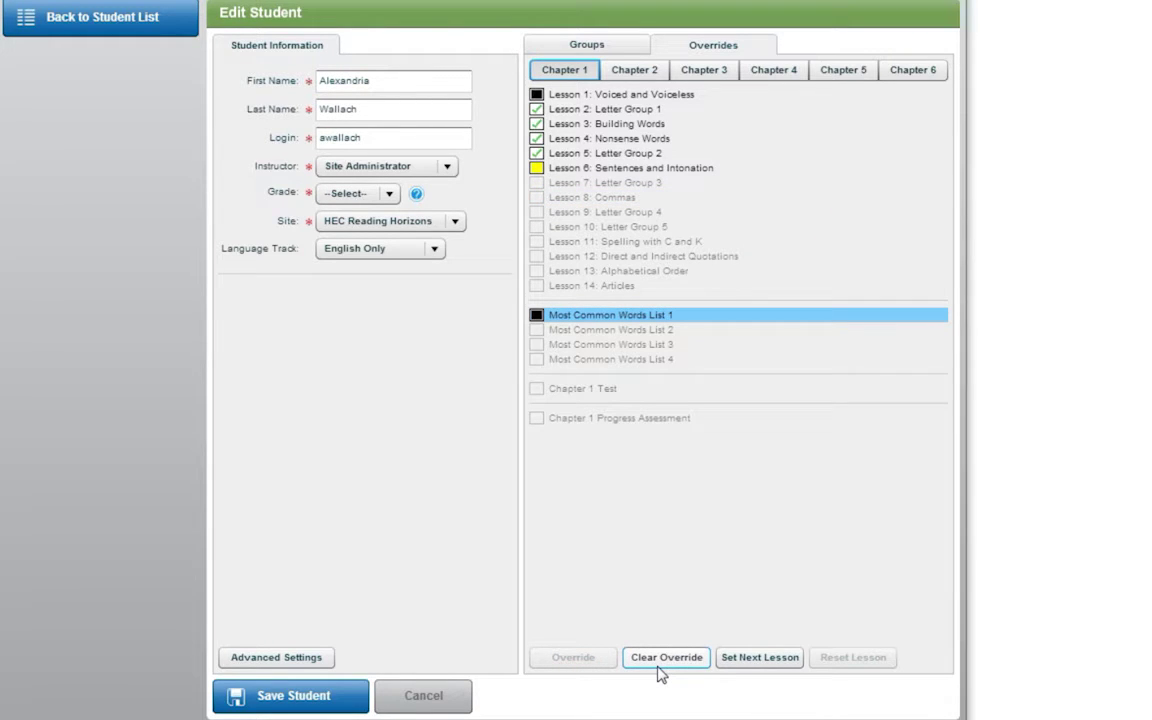
Reset Lesson 5: Letter Group 2 for the existing student and confirm the reset
click(598, 155)
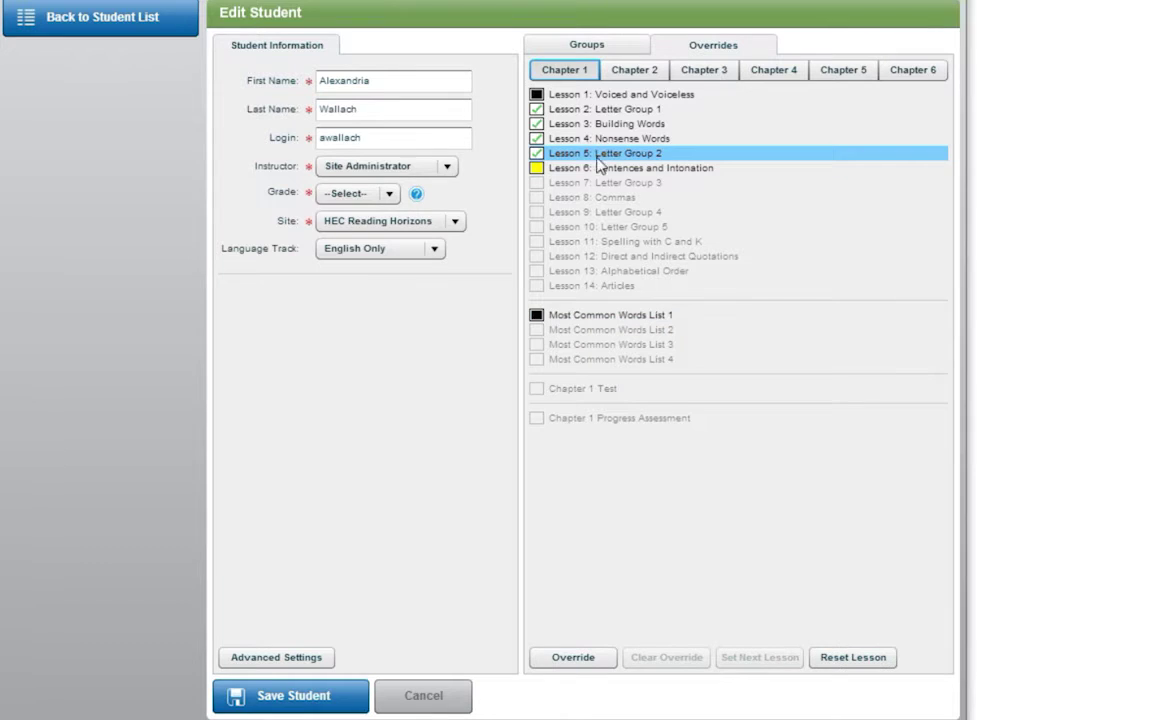
click(828, 660)
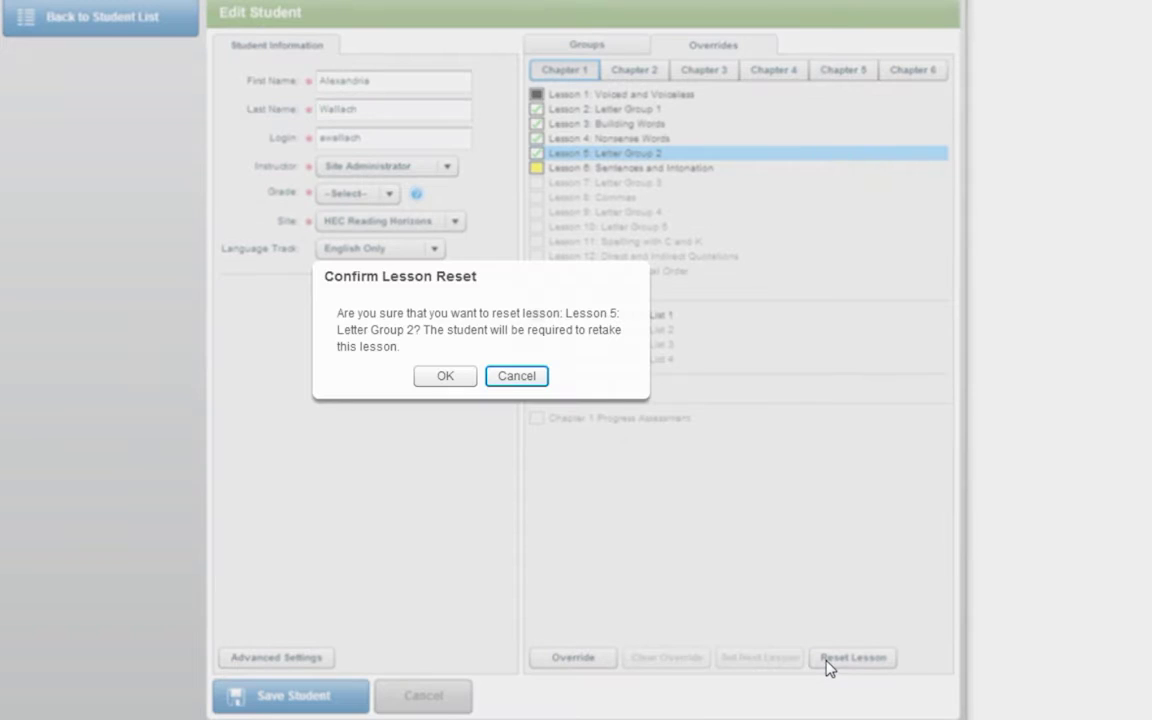
click(446, 383)
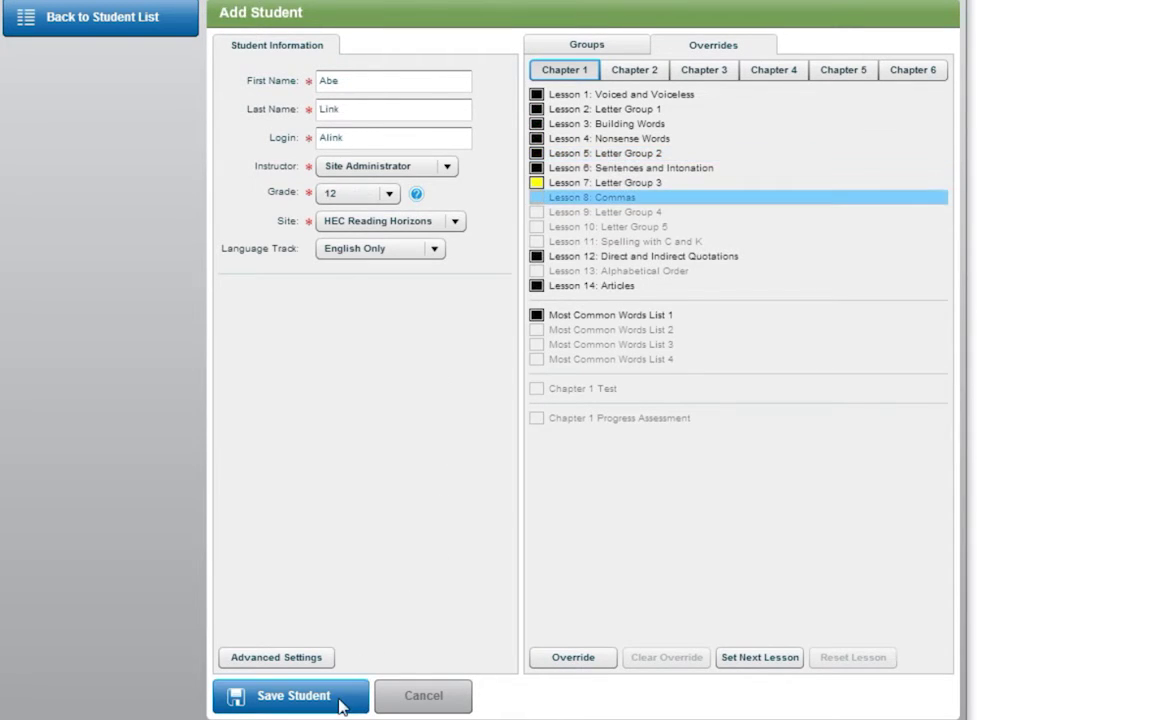
Save the new student, then select their roster row plus five other students
click(338, 700)
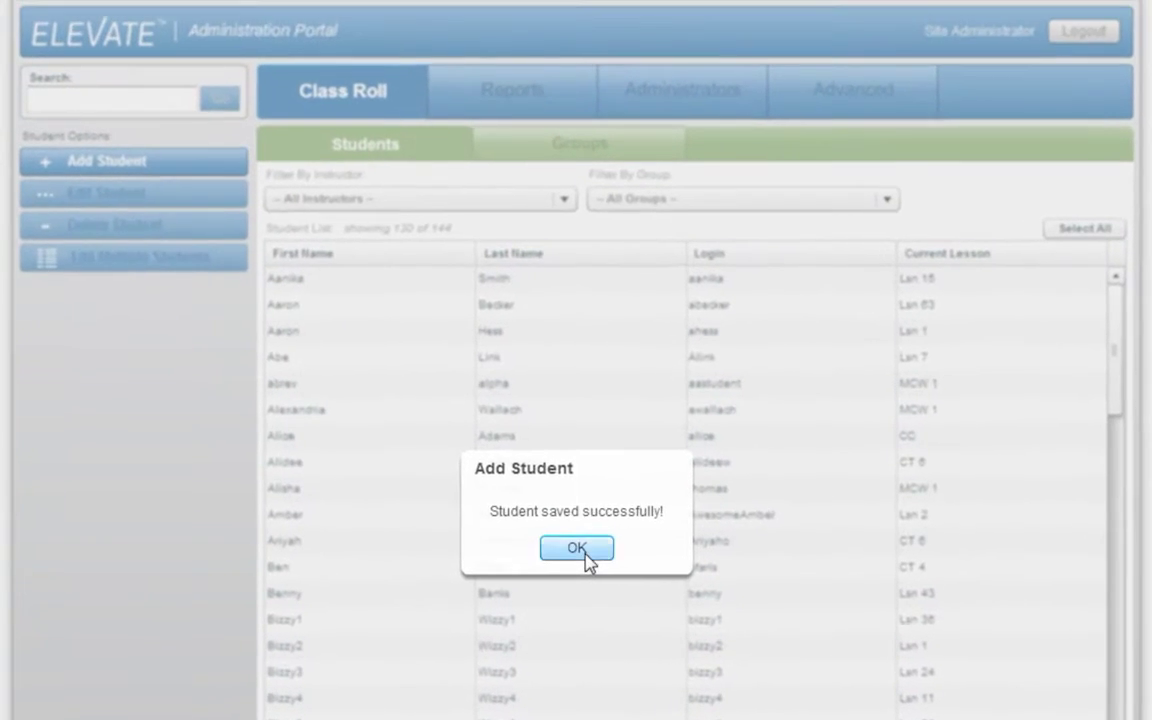
click(526, 447)
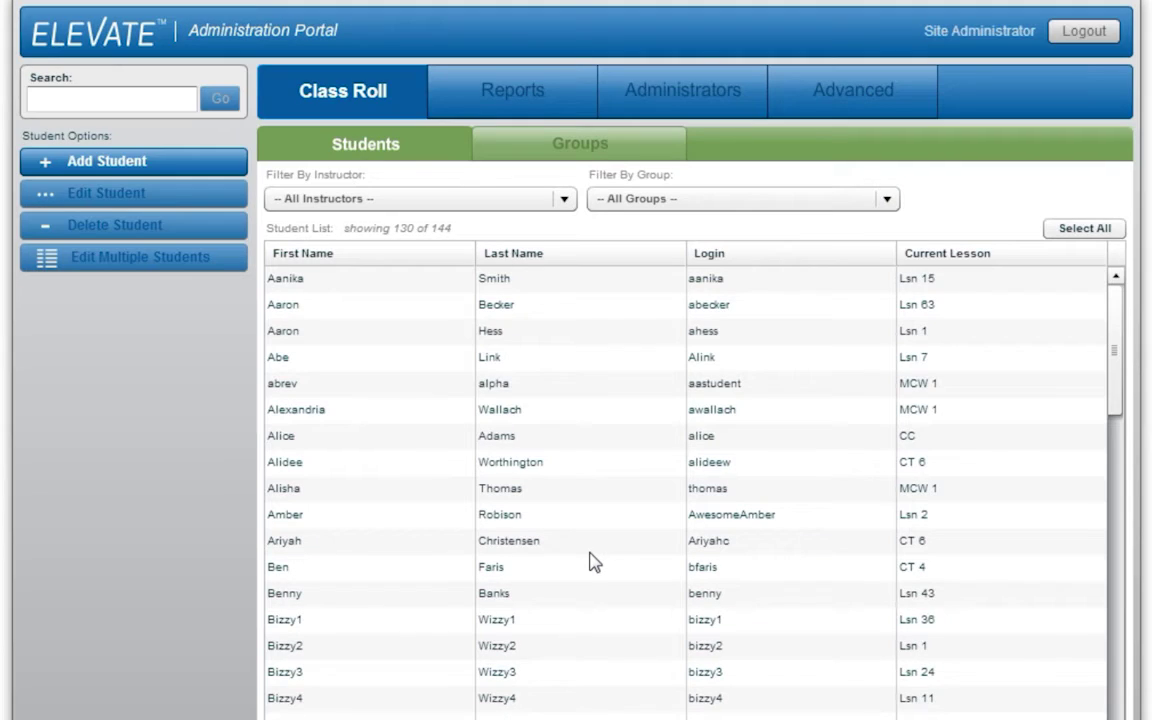
click(349, 361)
ctrl+click(336, 409)
ctrl+click(331, 440)
ctrl+click(330, 465)
ctrl+click(330, 543)
ctrl+click(324, 596)
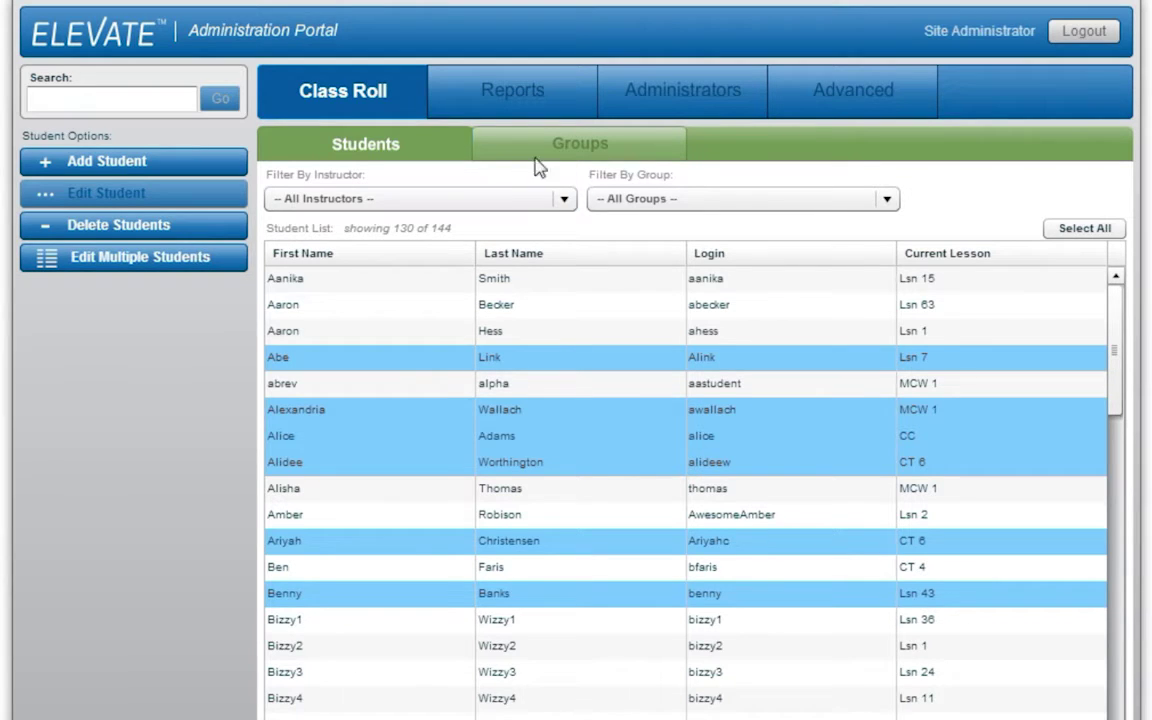
Open Example Group for editing from the Groups list
click(584, 152)
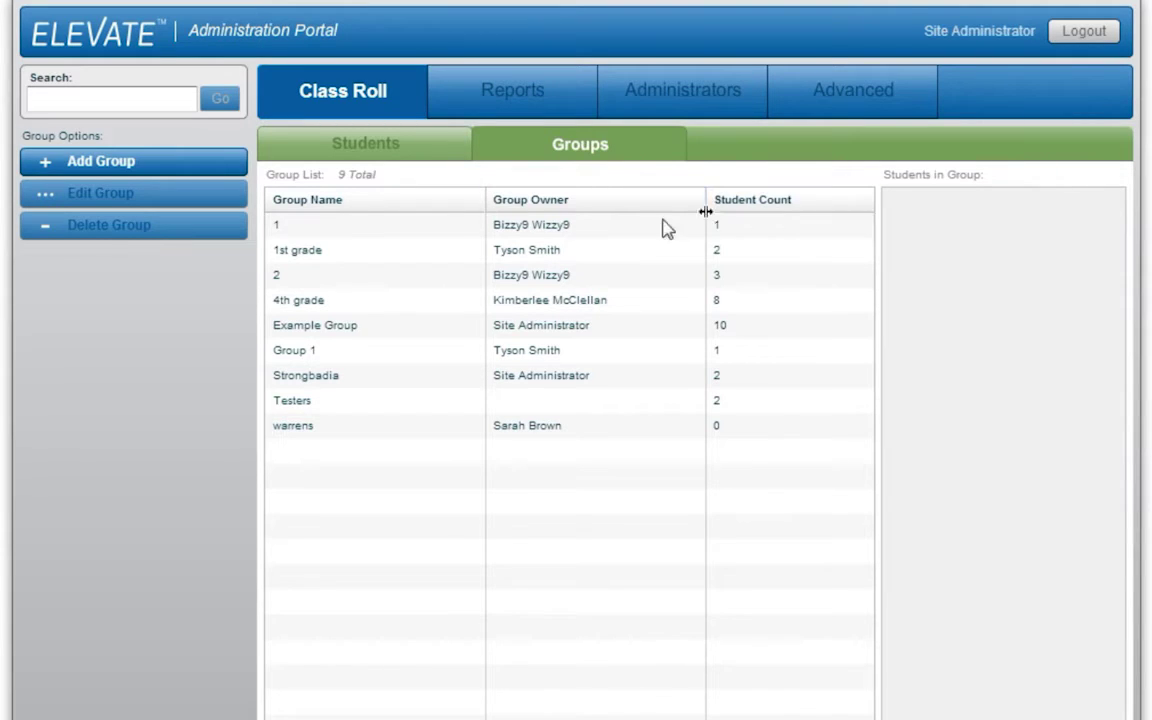
double_click(380, 340)
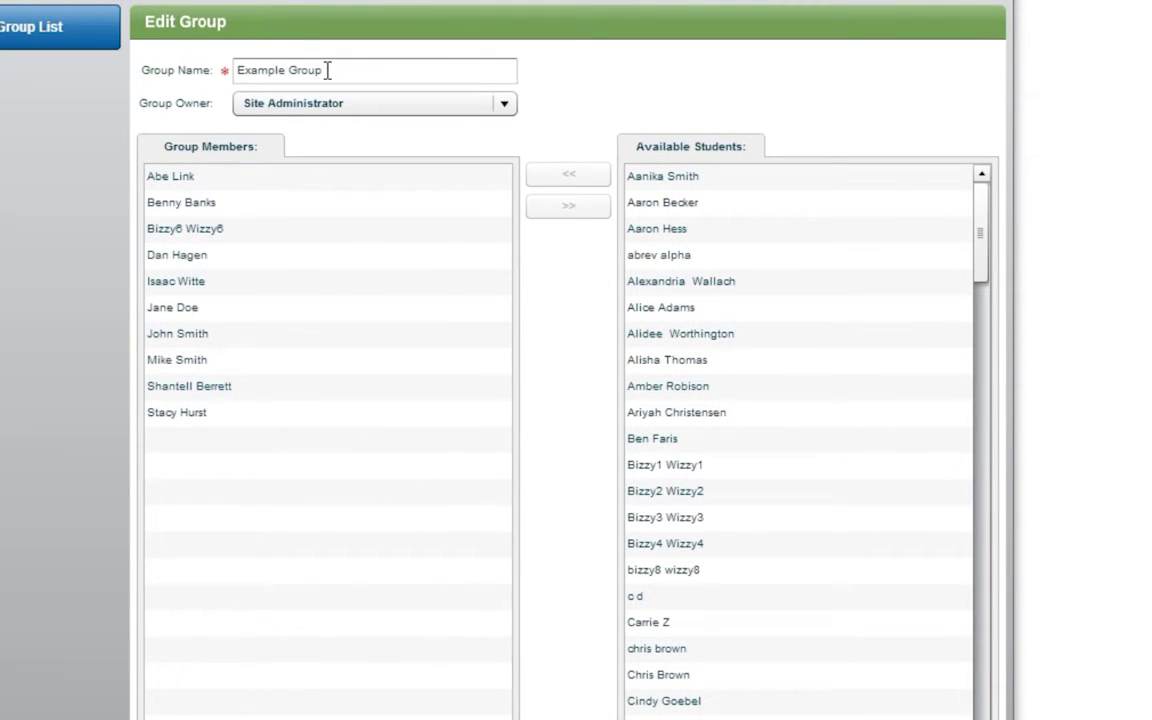
Drag one available student into Example Group, then add five more available students
click(325, 333)
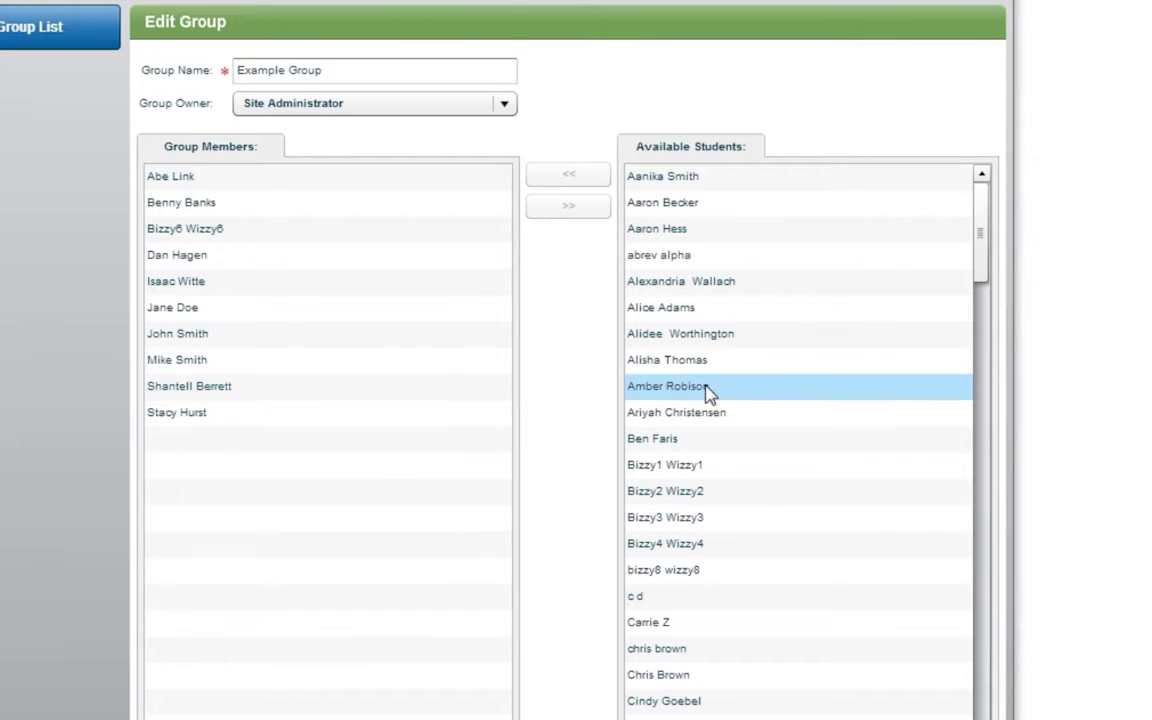
click(767, 393)
drag(767, 393, 352, 453)
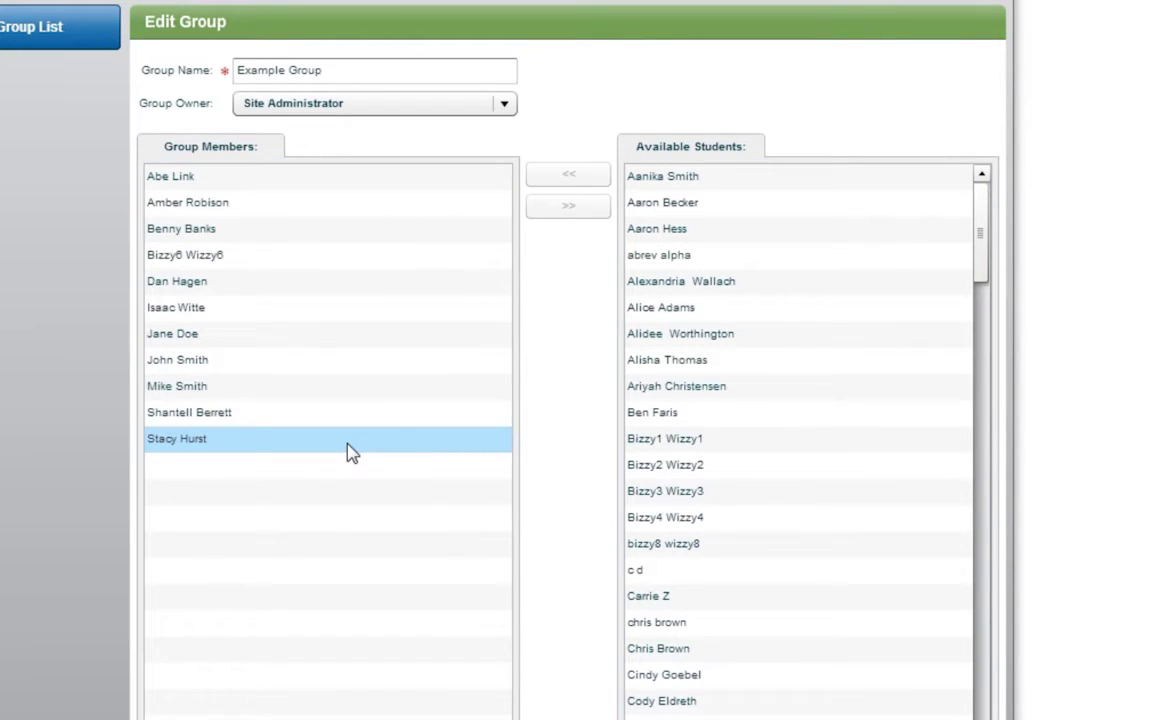
click(699, 182)
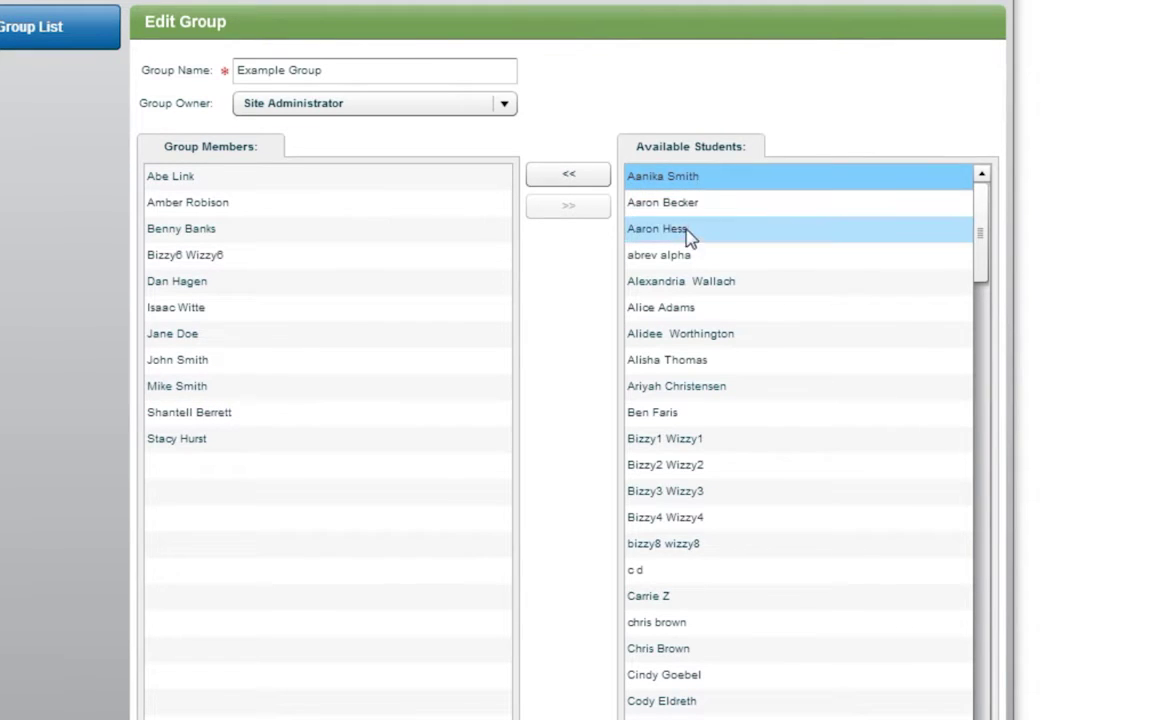
shift+click(663, 291)
click(584, 188)
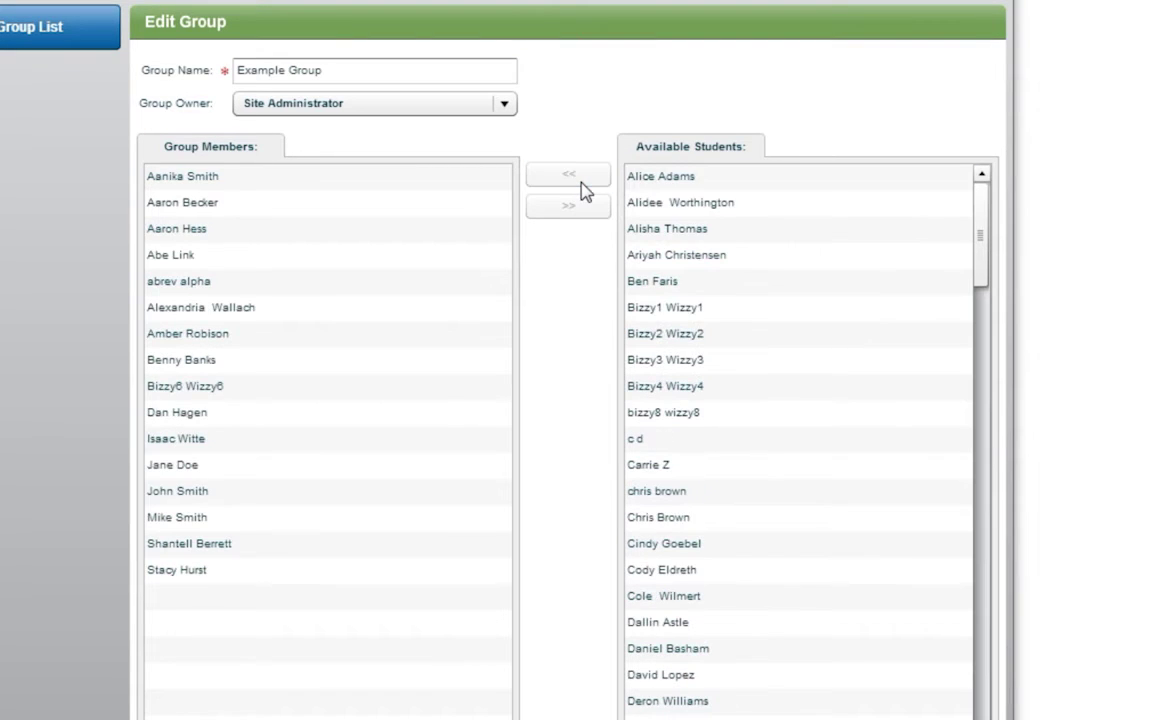
Remove the first three members, save Example Group with 13 students, and open the Class Roll Report
click(311, 185)
shift+click(267, 230)
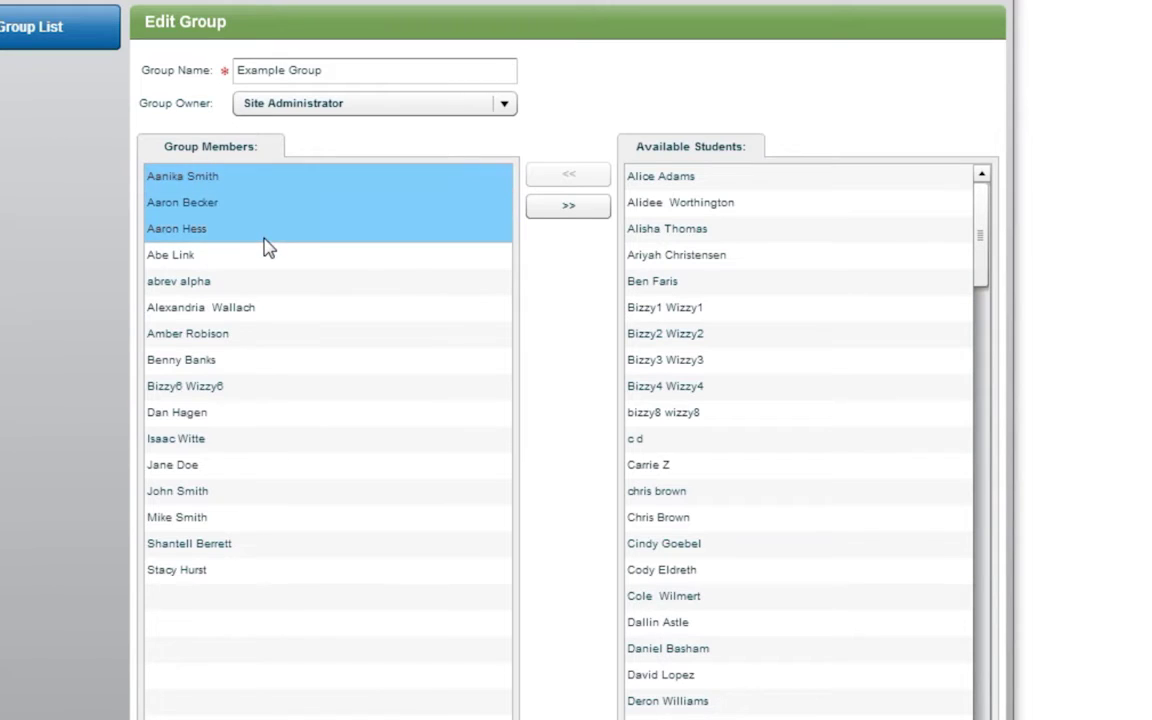
click(560, 212)
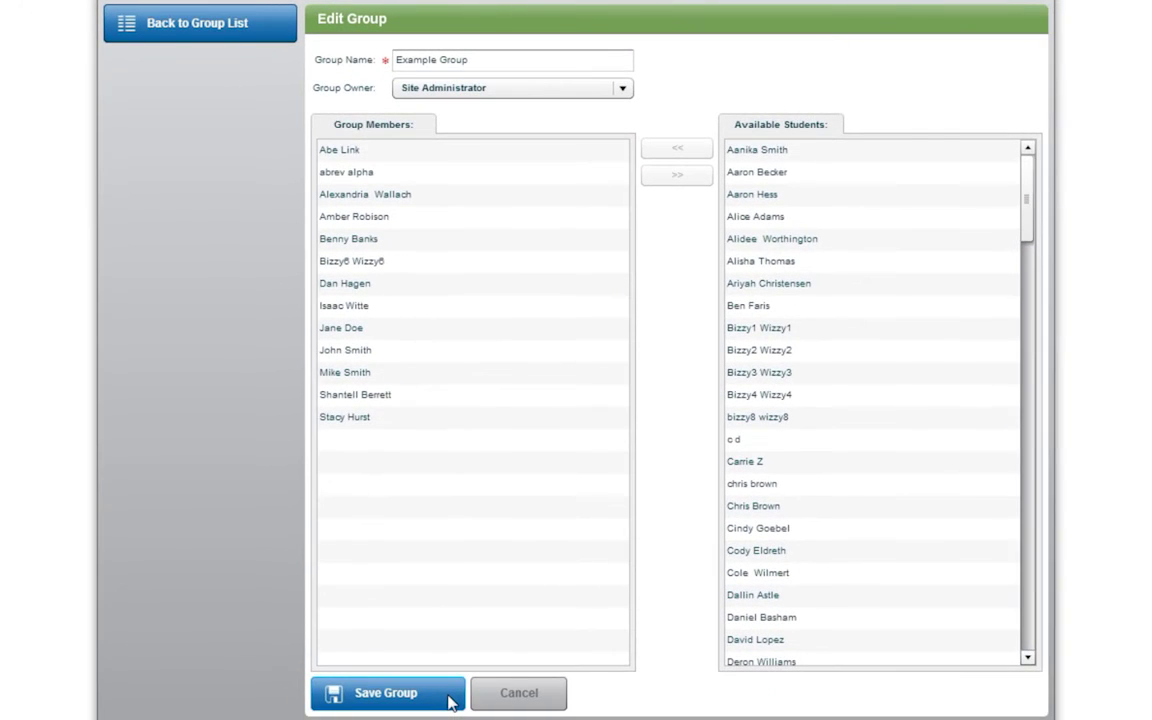
click(450, 700)
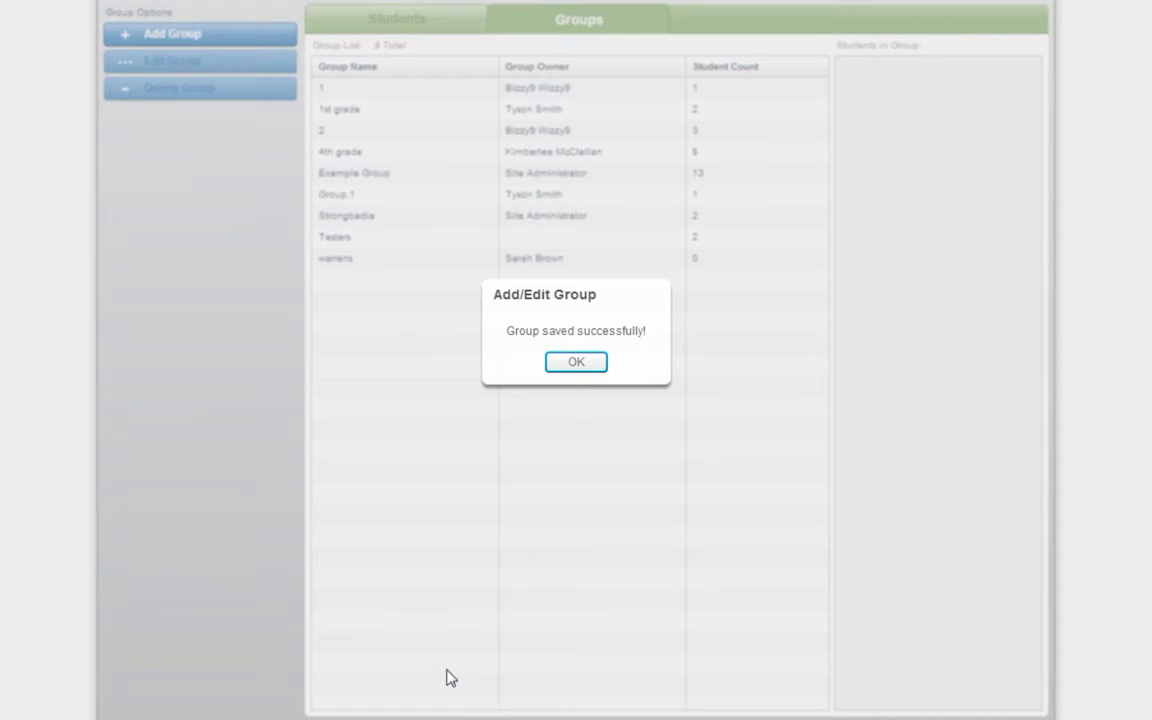
click(572, 364)
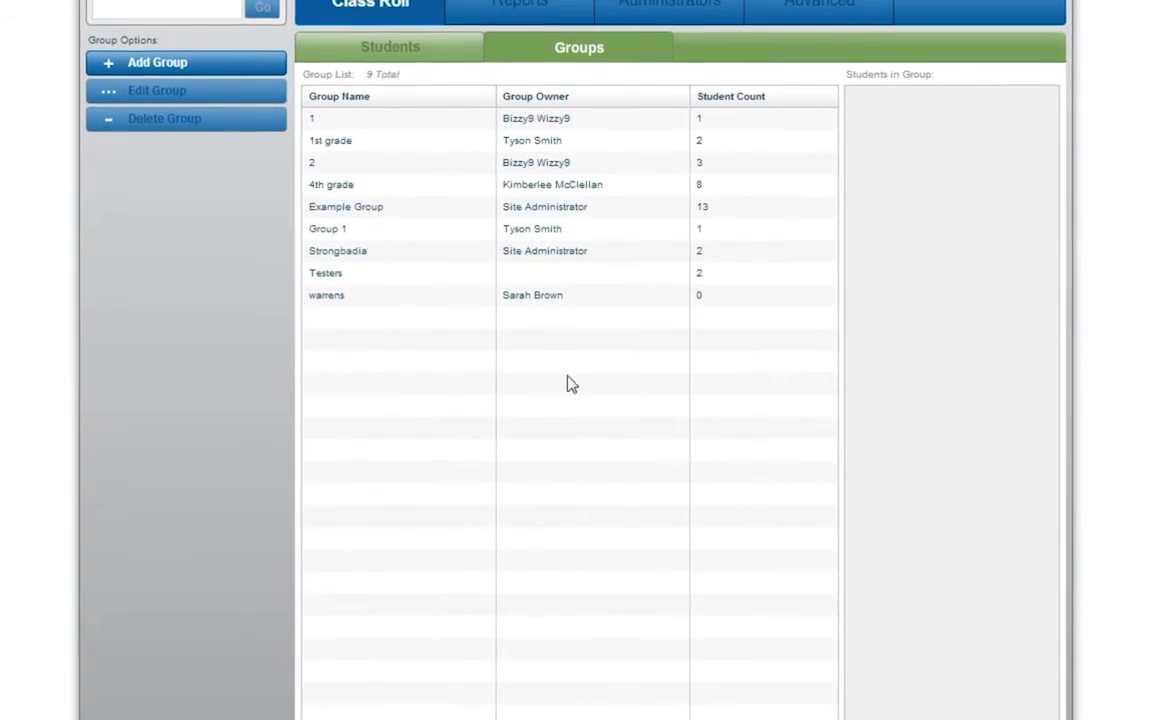
click(536, 44)
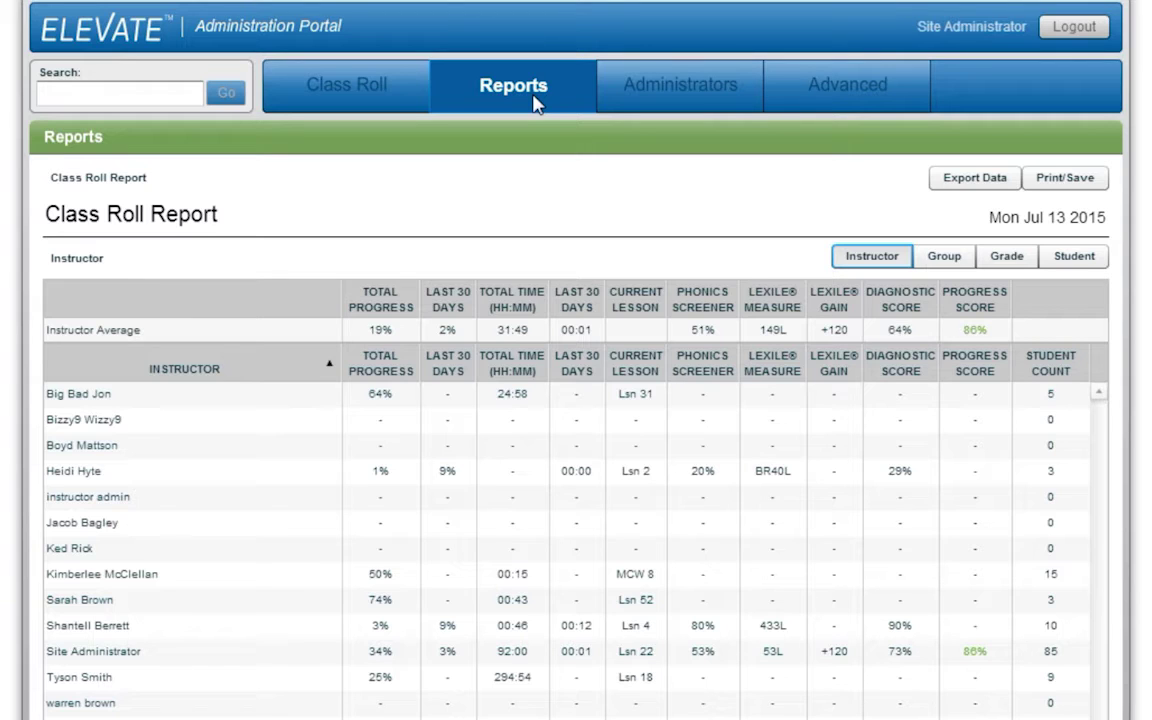
Switch the Class Roll Report between Group, Grade and Student views, ending on Group
click(937, 270)
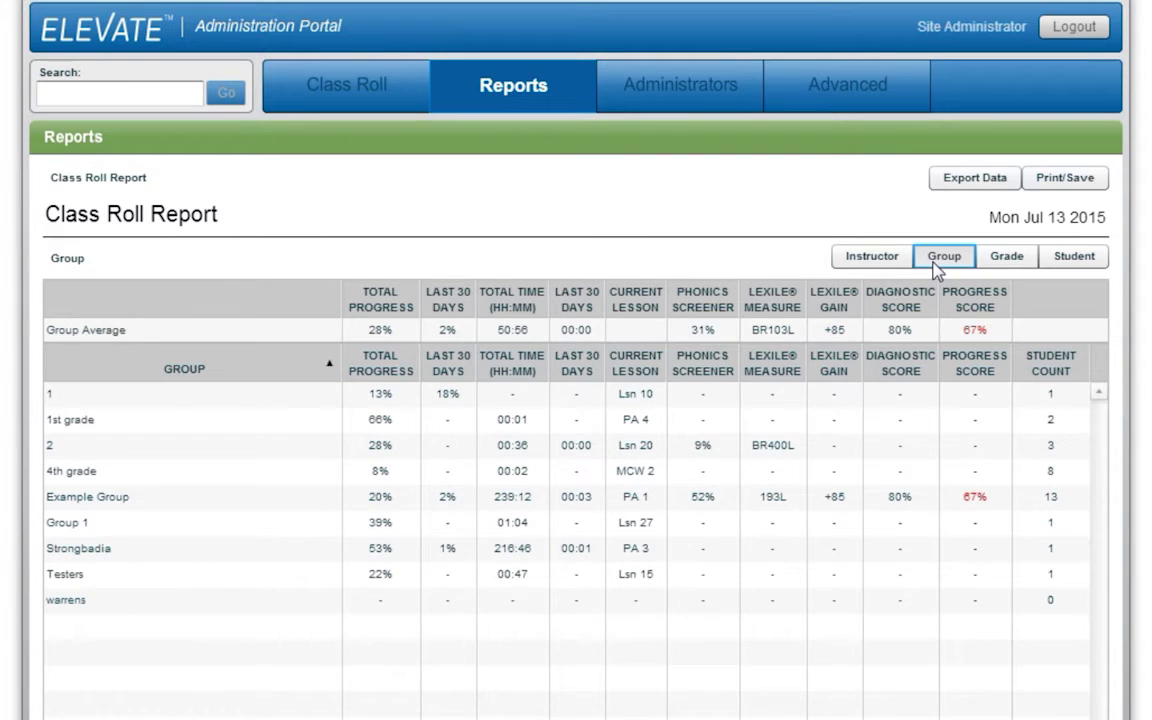
click(1005, 268)
click(1064, 270)
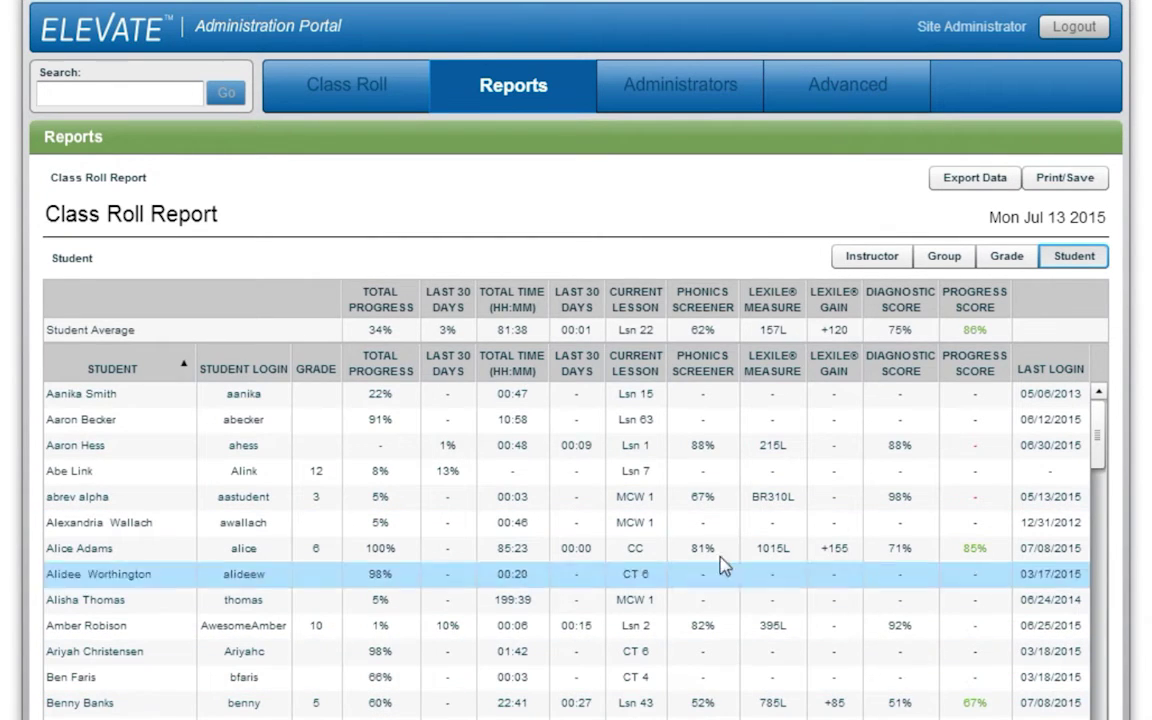
click(940, 262)
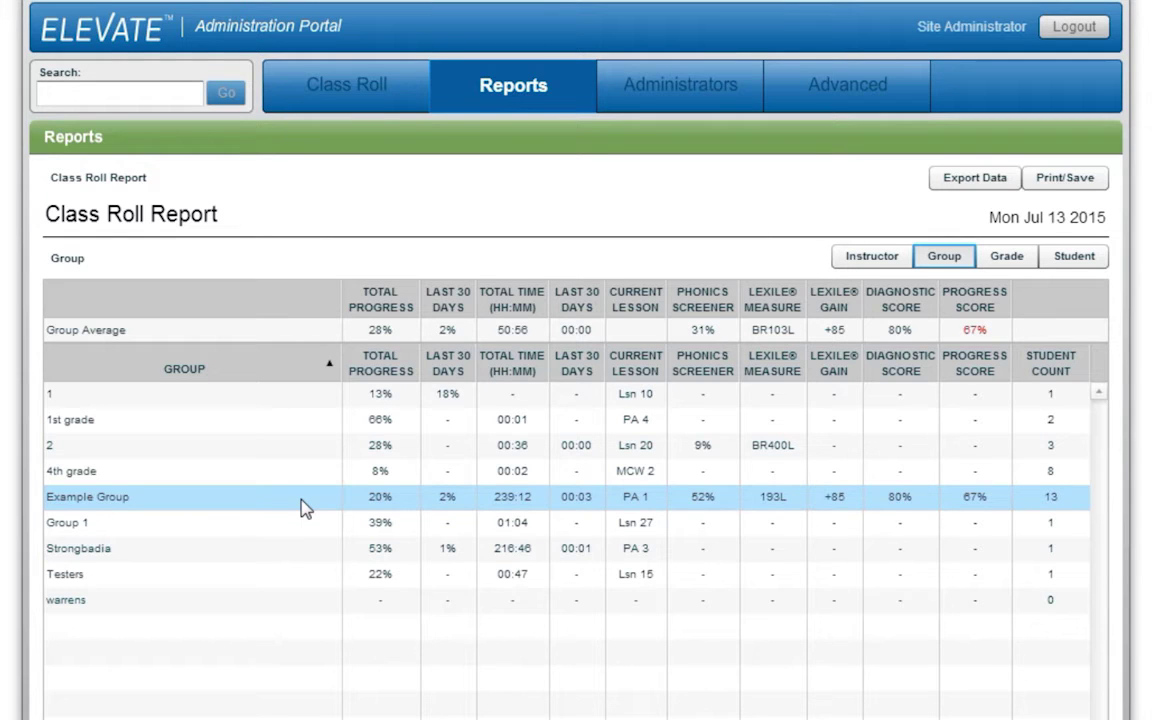
Drill into Example Group to list its 13 students' individual progress
click(305, 508)
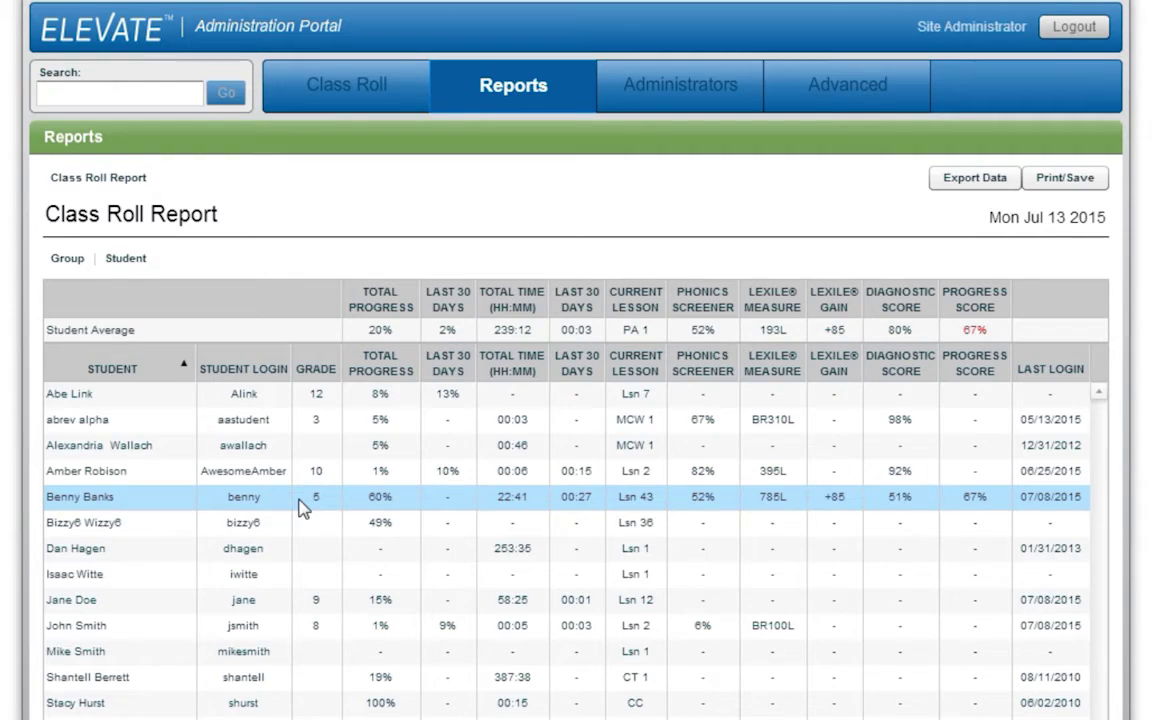
scroll(283, 496, down, 2)
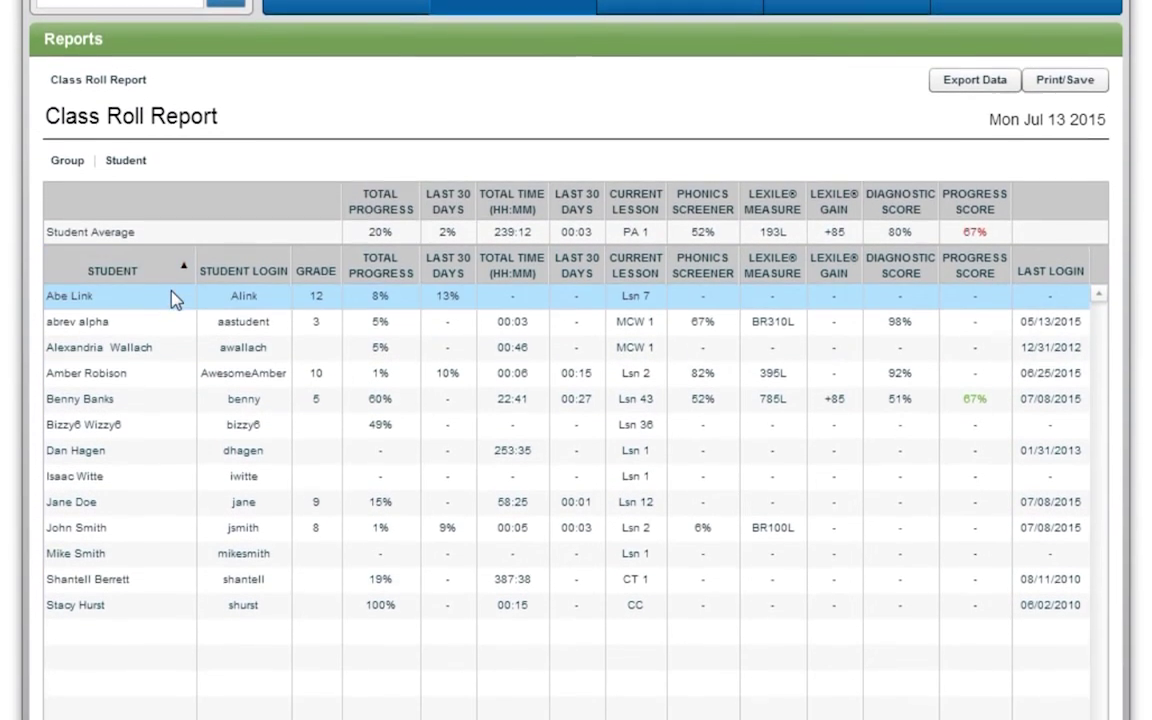
scroll(172, 294, down, 2)
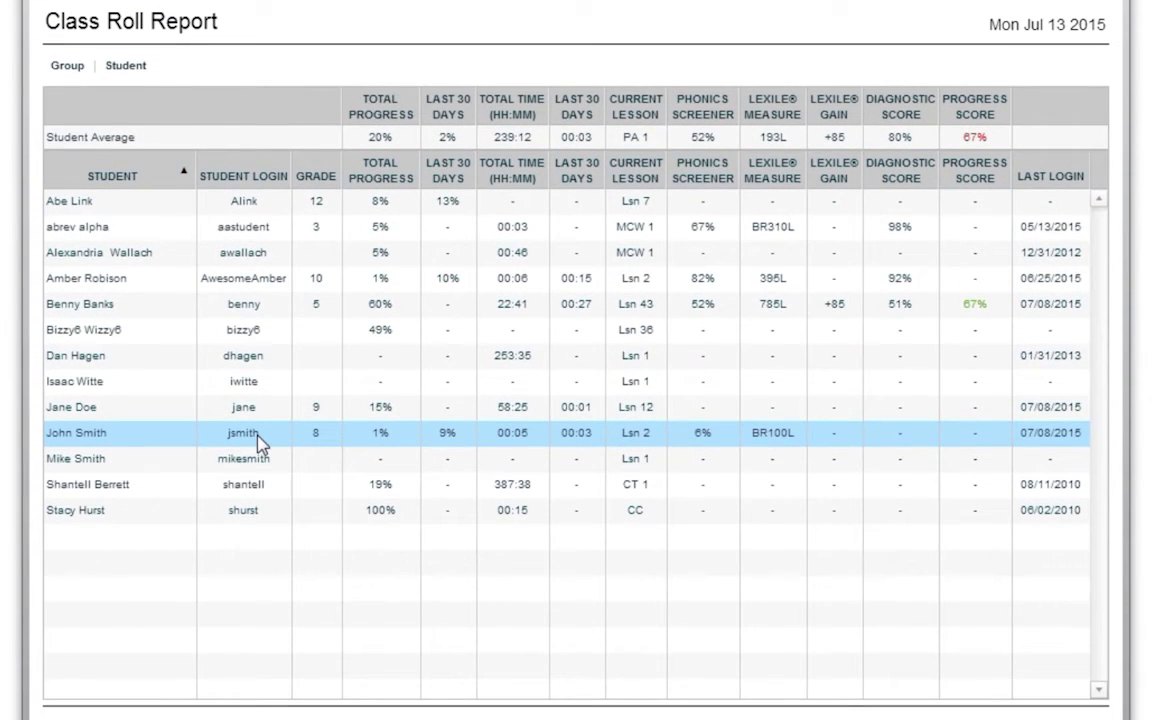
Open a student's Summary Report (52 of 68 lessons, 95% average) and its Library panel
click(125, 316)
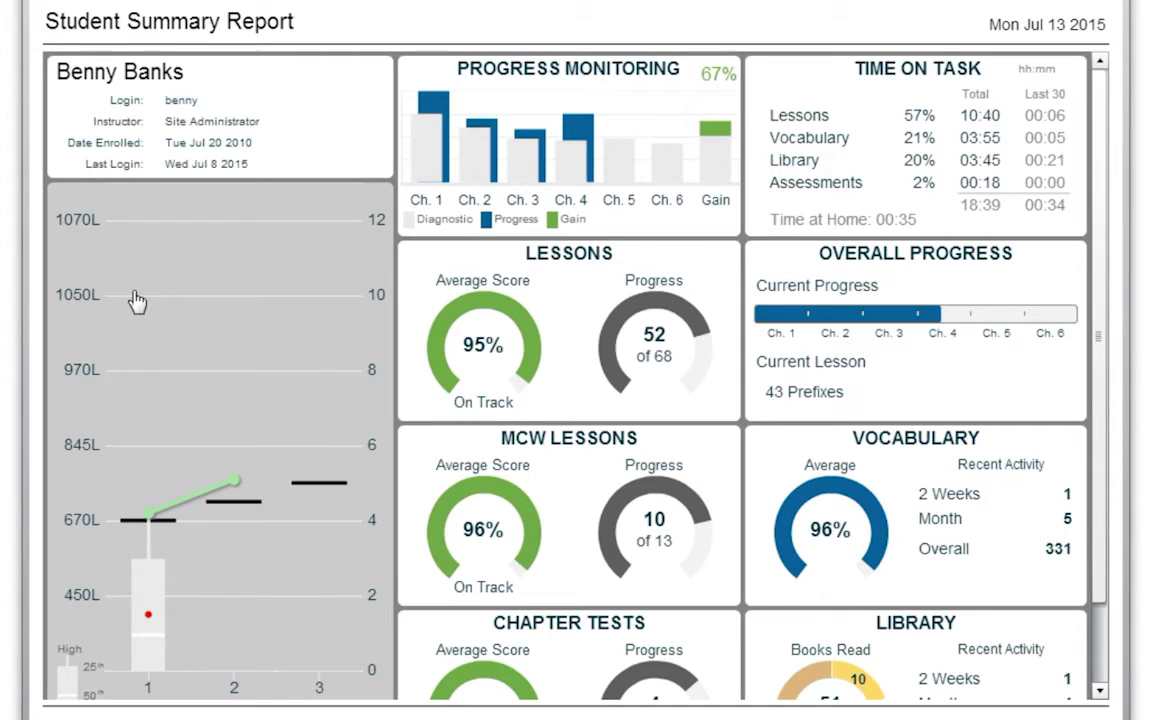
scroll(140, 300, down, 1)
scroll(145, 302, down, 3)
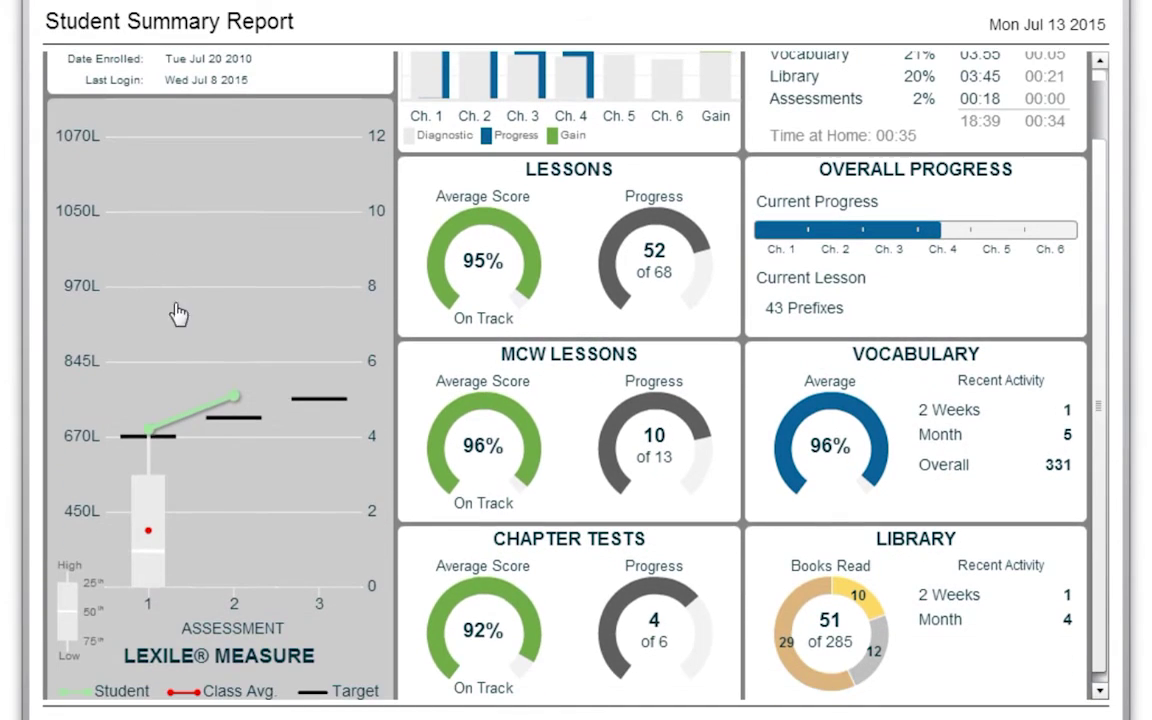
scroll(235, 545, down, 1)
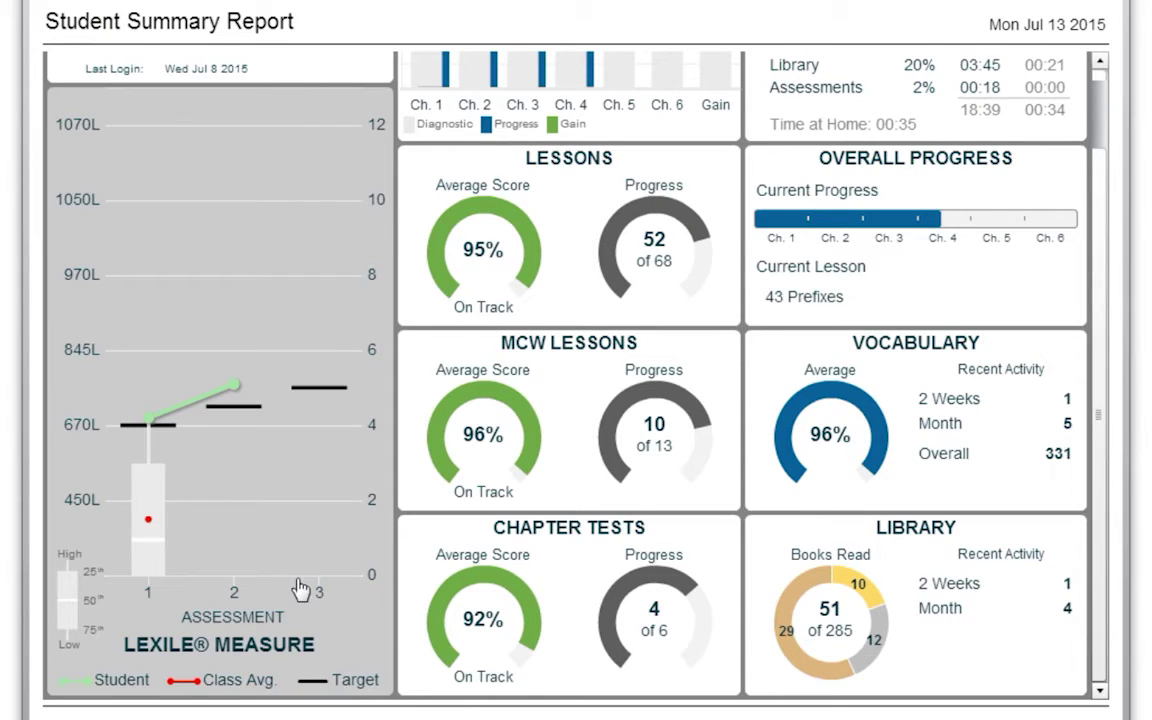
scroll(300, 575, up, 4)
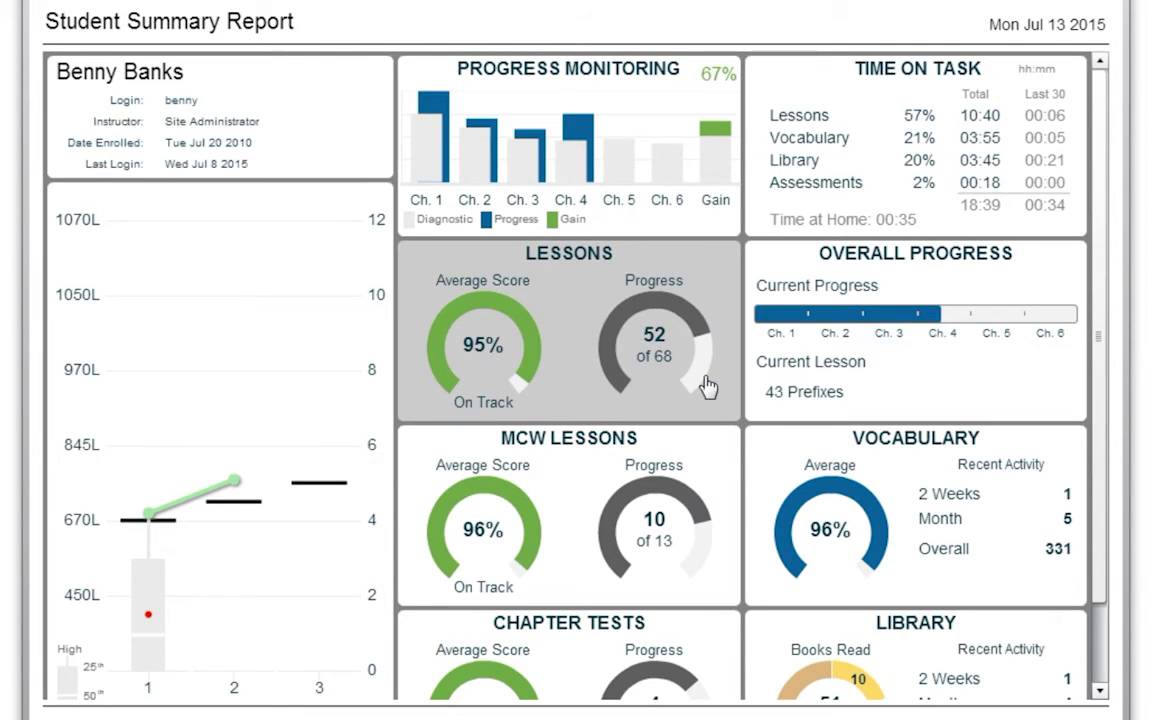
scroll(725, 410, down, 2)
scroll(737, 415, down, 2)
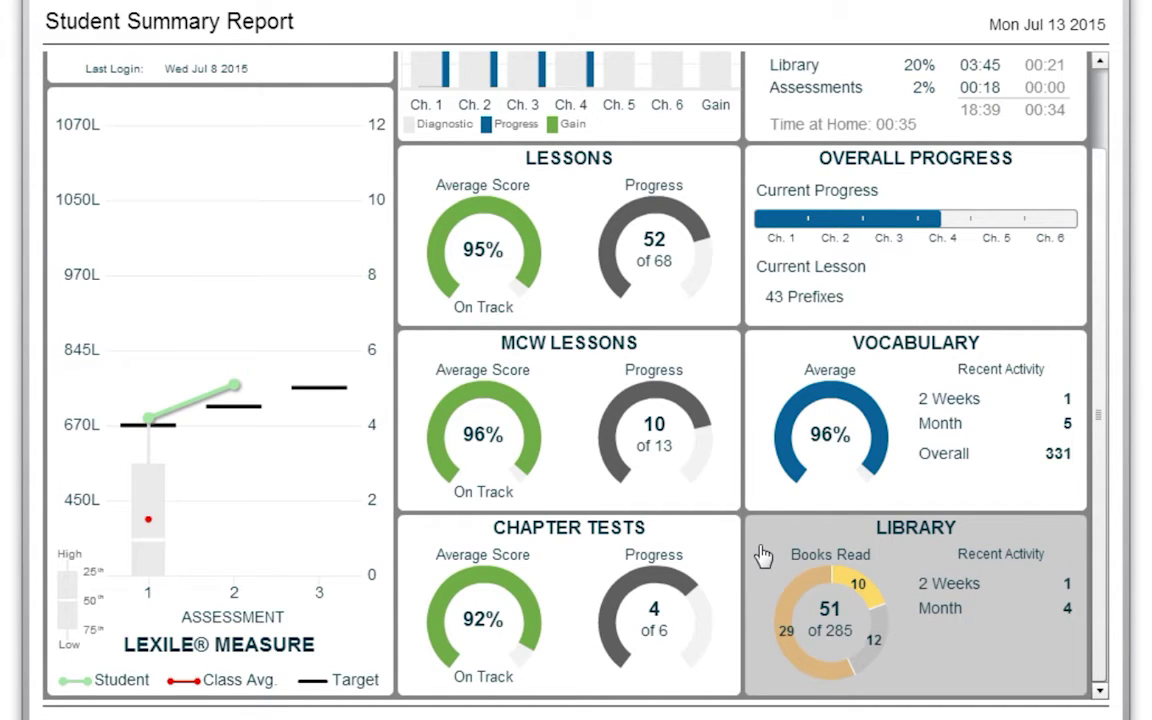
click(763, 556)
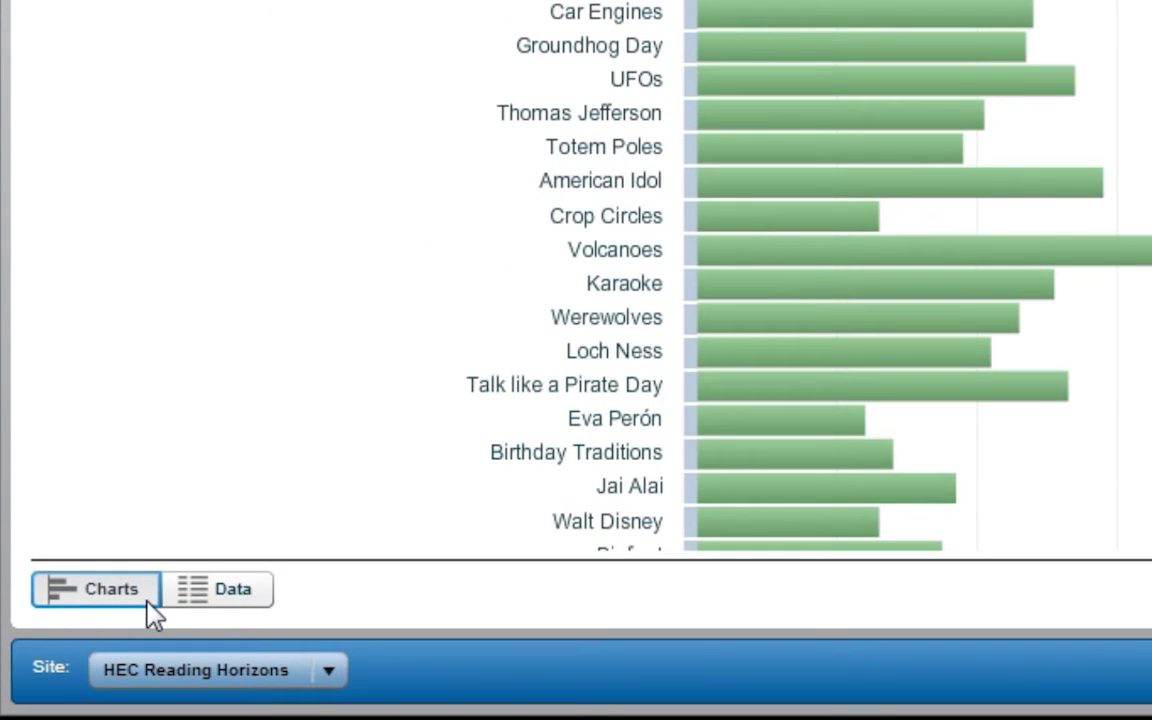
Show the library data as a table sorted by Passage, passage level and Measured level
click(216, 600)
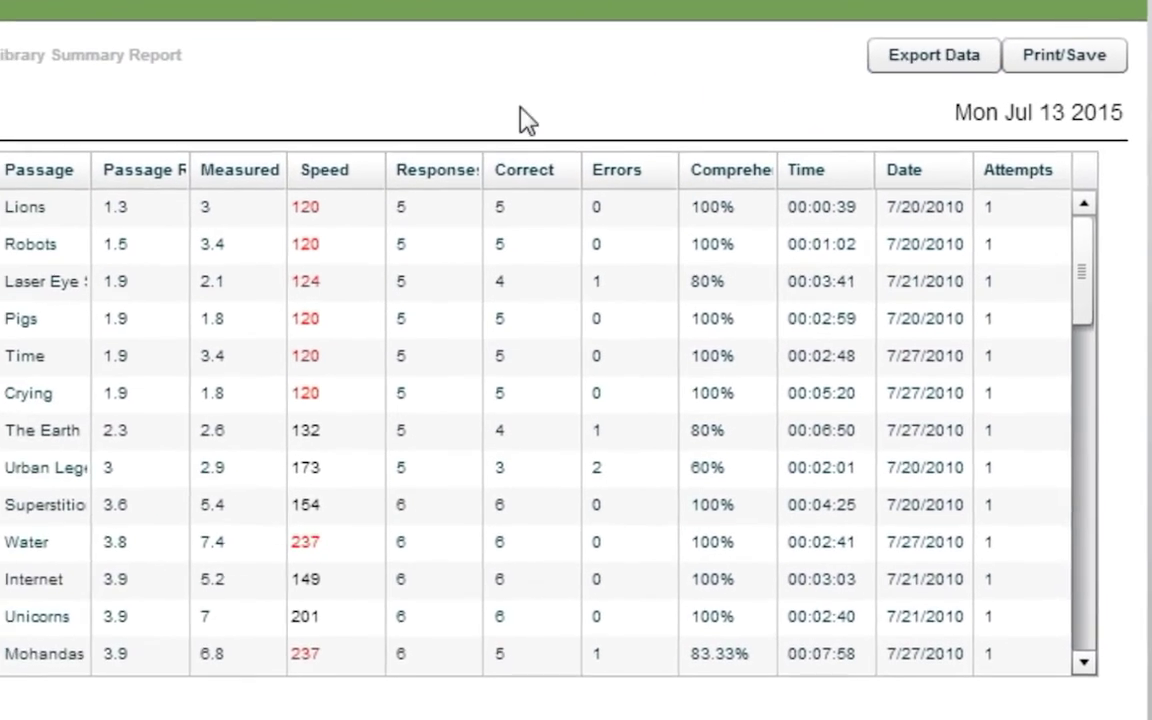
click(40, 172)
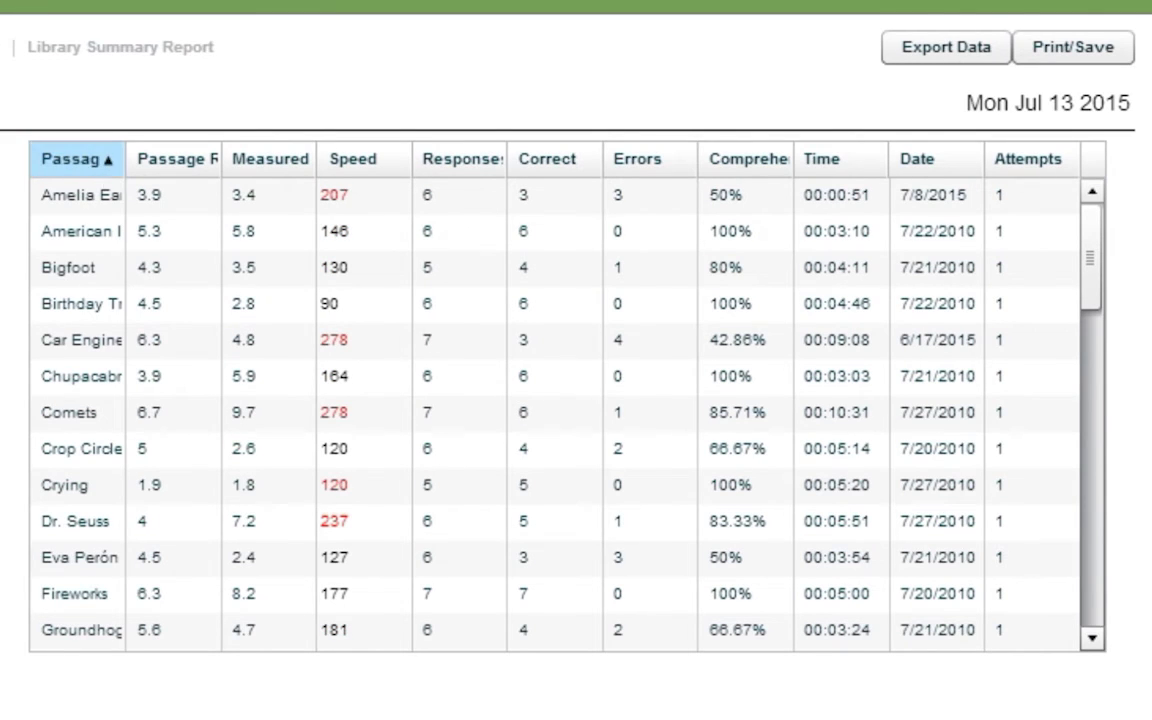
click(189, 168)
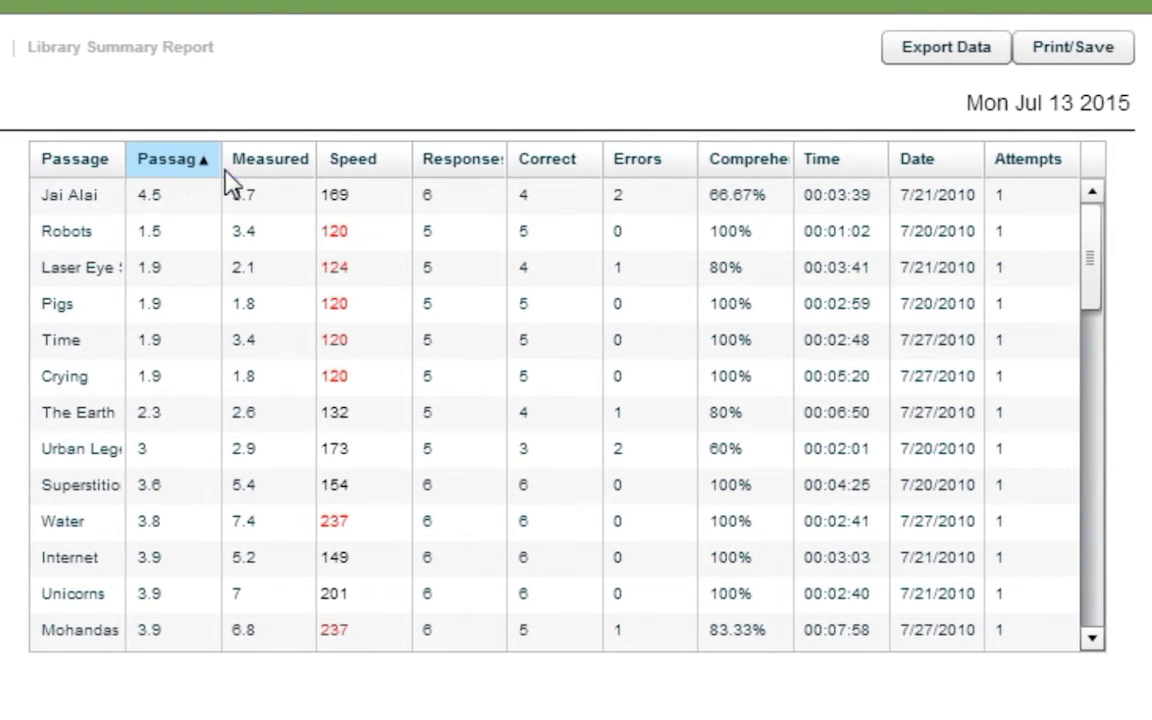
click(257, 180)
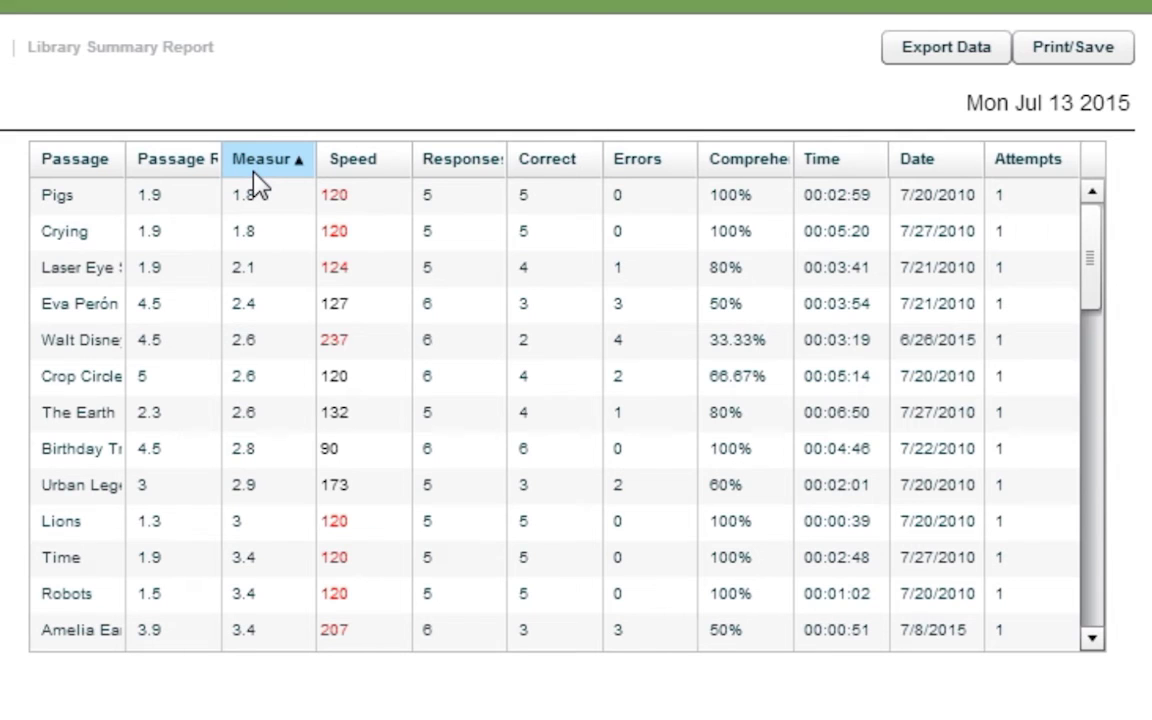
View the Pigs passage report, then open the Laser Eye Surgery passage report
click(130, 186)
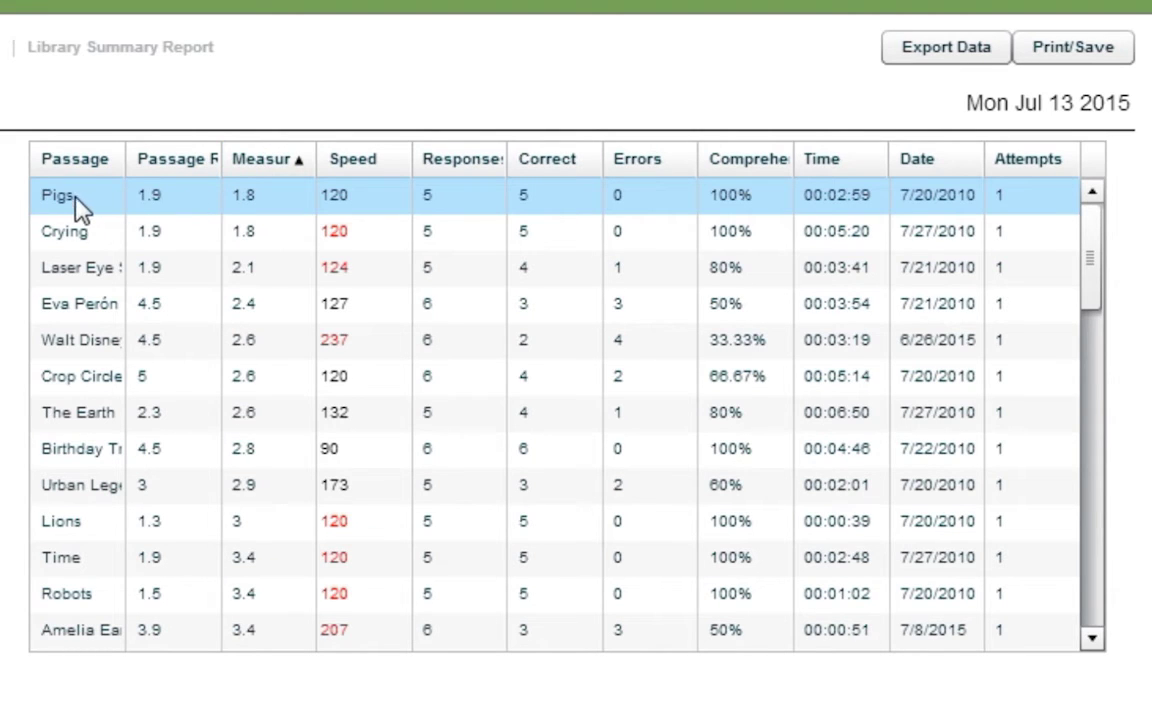
double_click(68, 205)
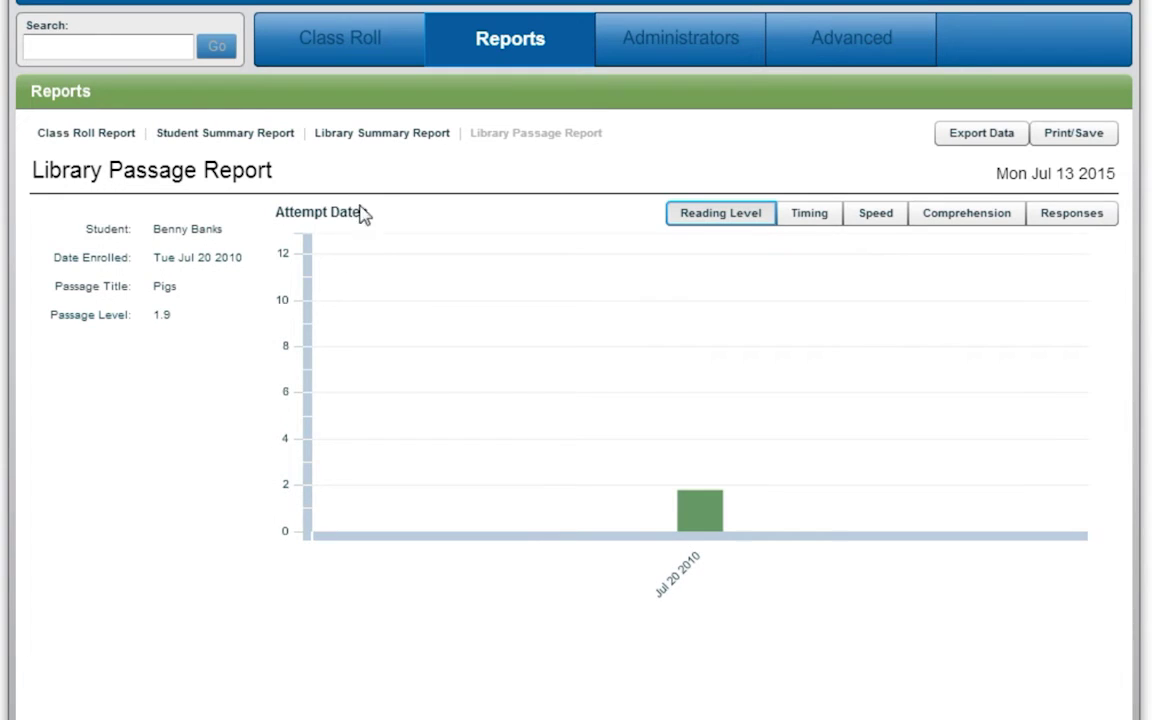
click(380, 146)
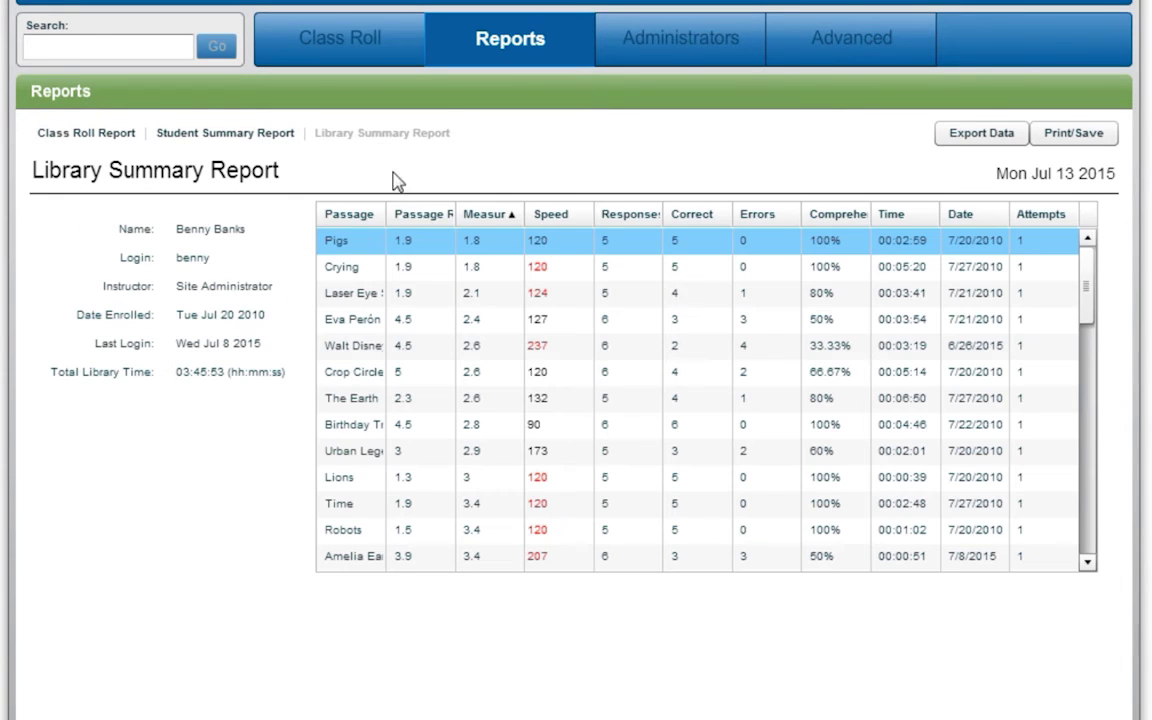
double_click(358, 295)
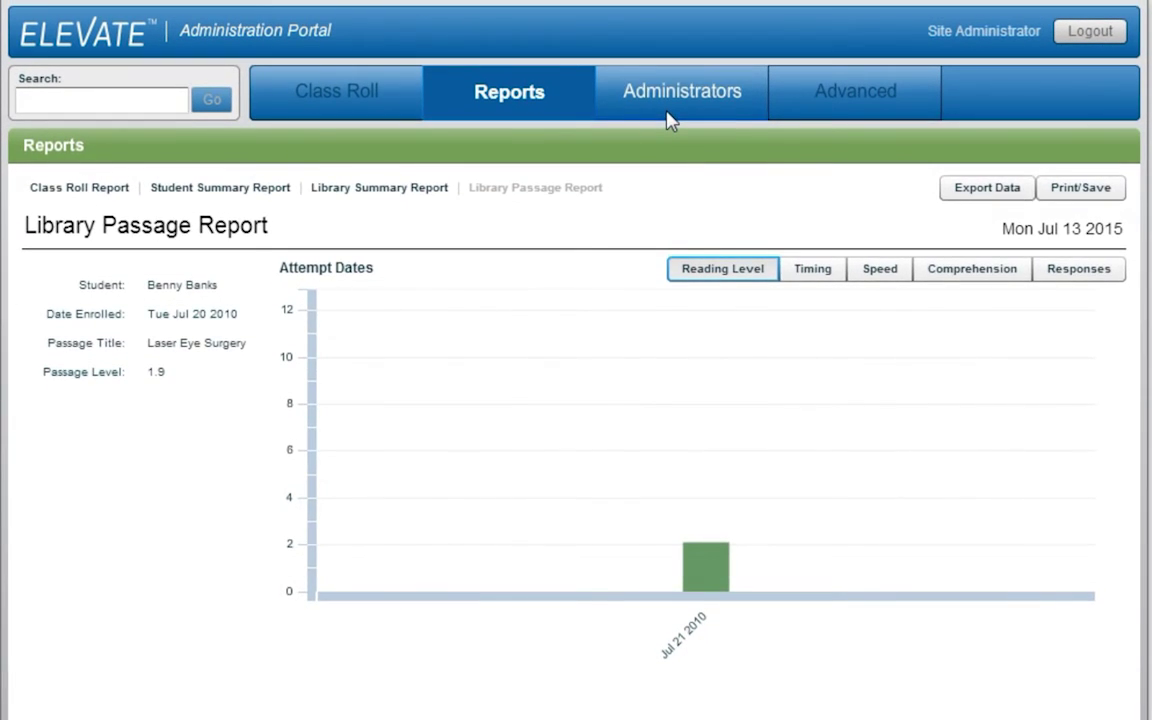
Open the Administrators list, submit the Add Administrator form, and return to the 13-administrator list
click(669, 120)
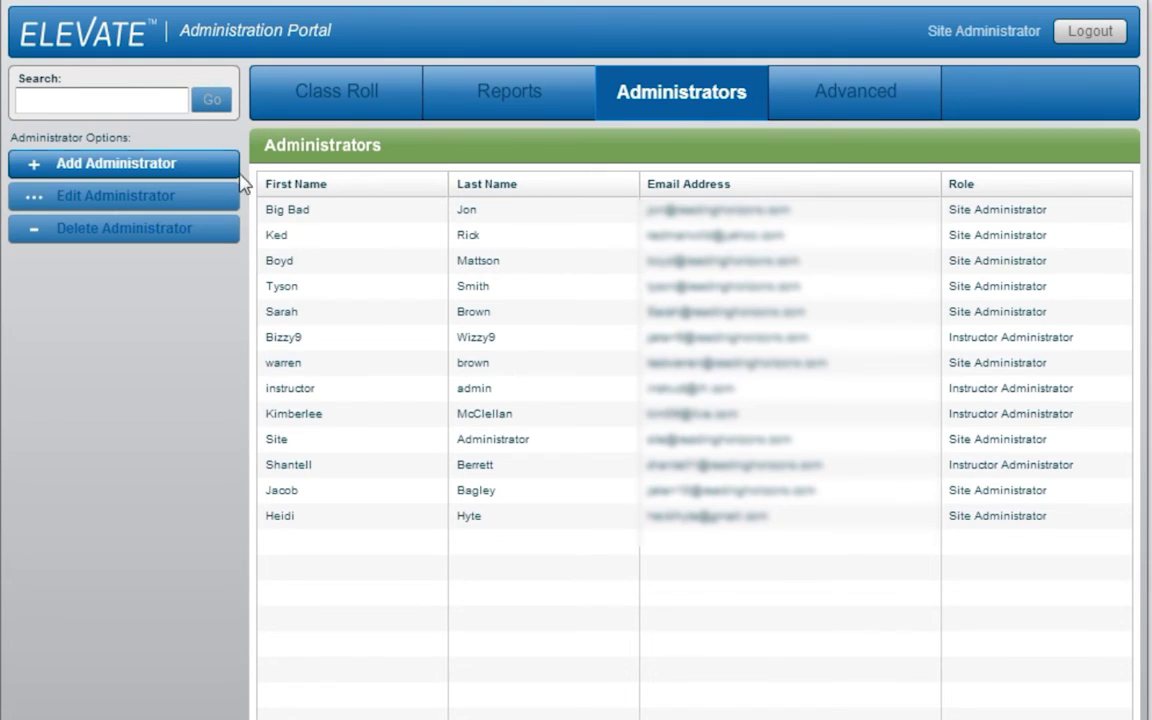
click(195, 170)
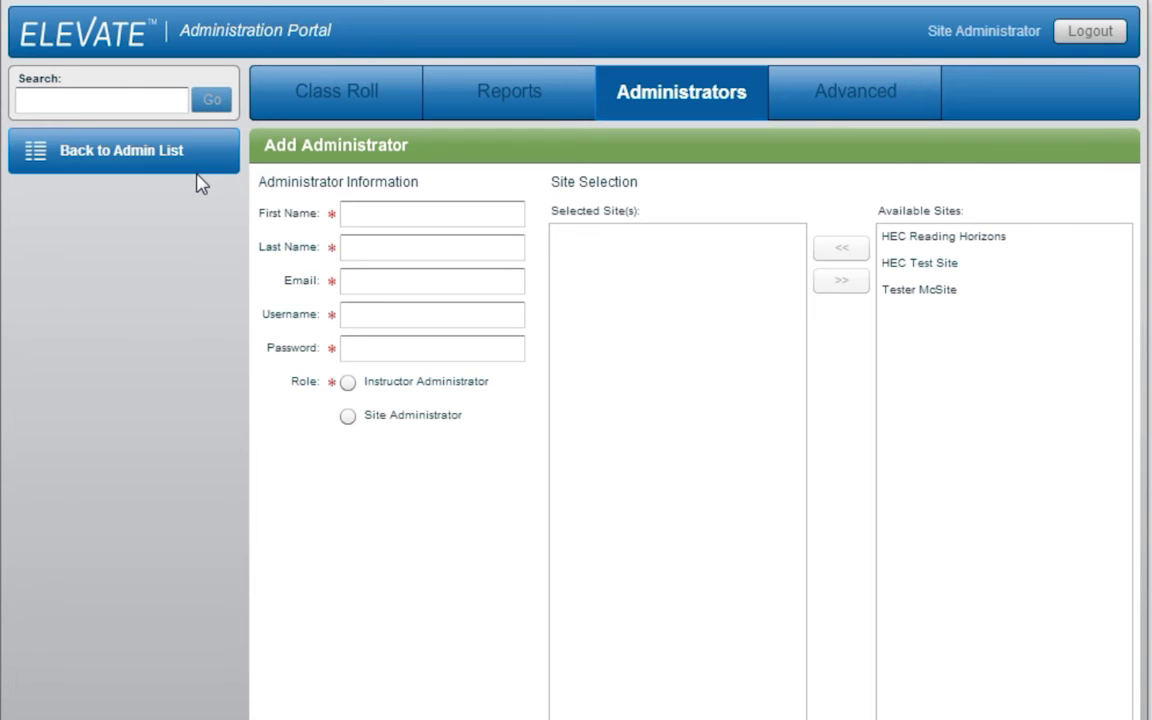
scroll(200, 183, down, 3)
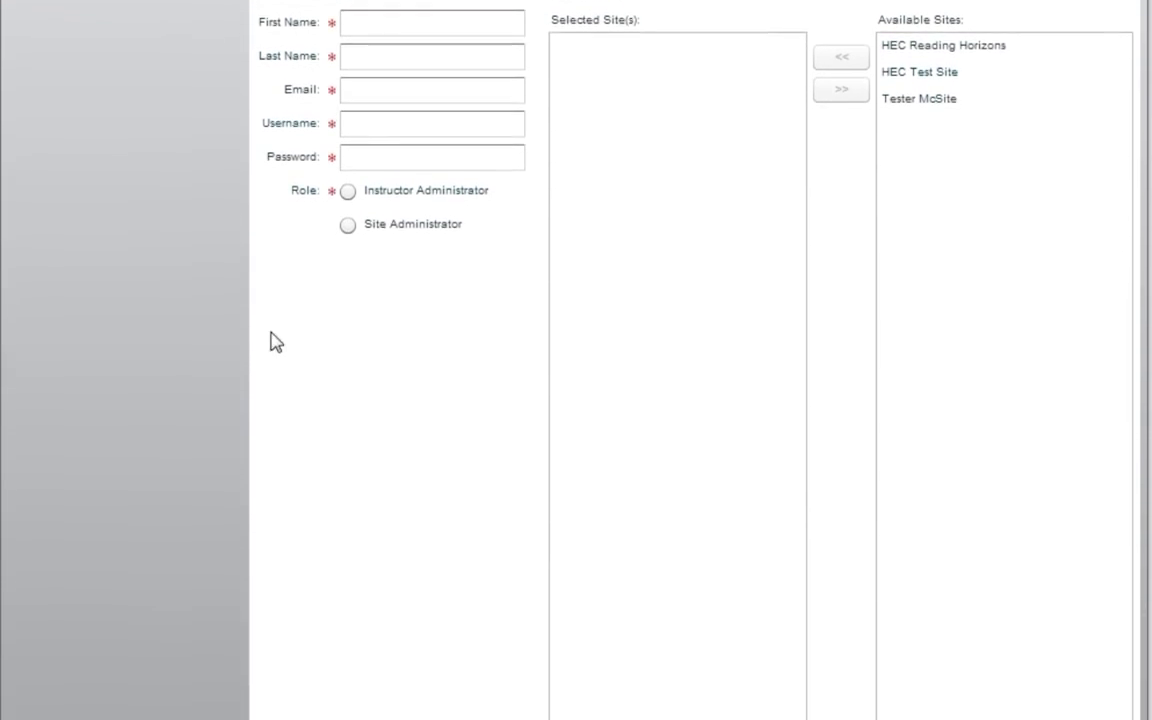
scroll(430, 635, down, 1)
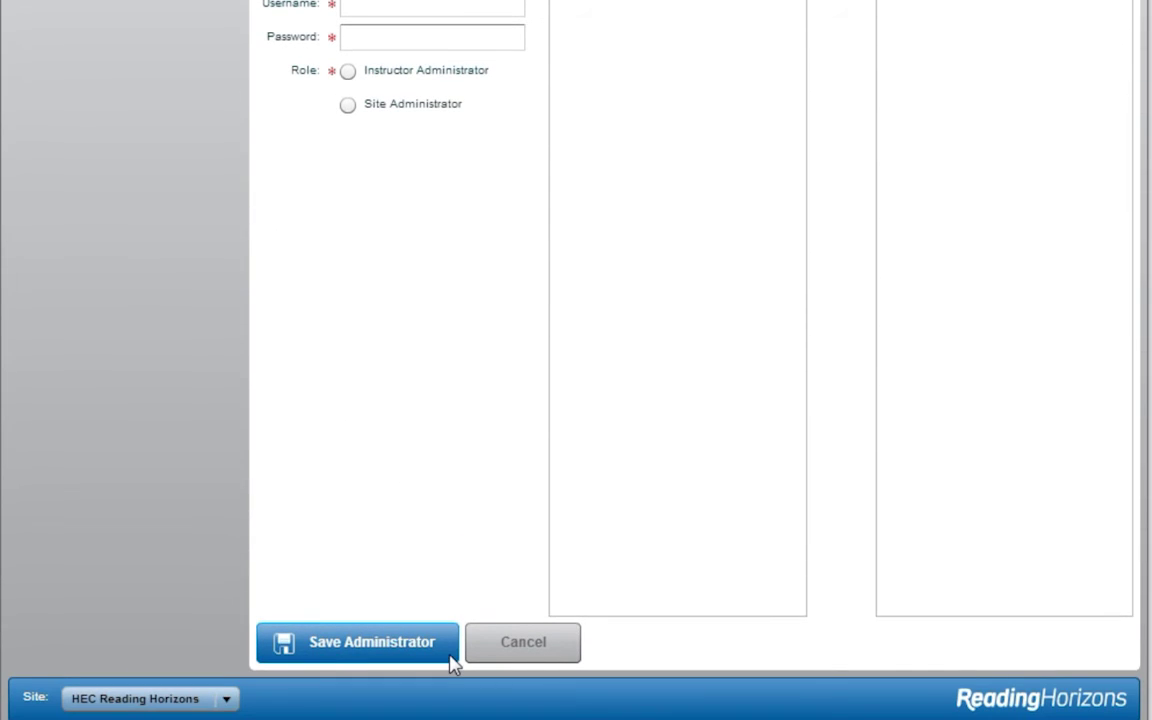
click(452, 642)
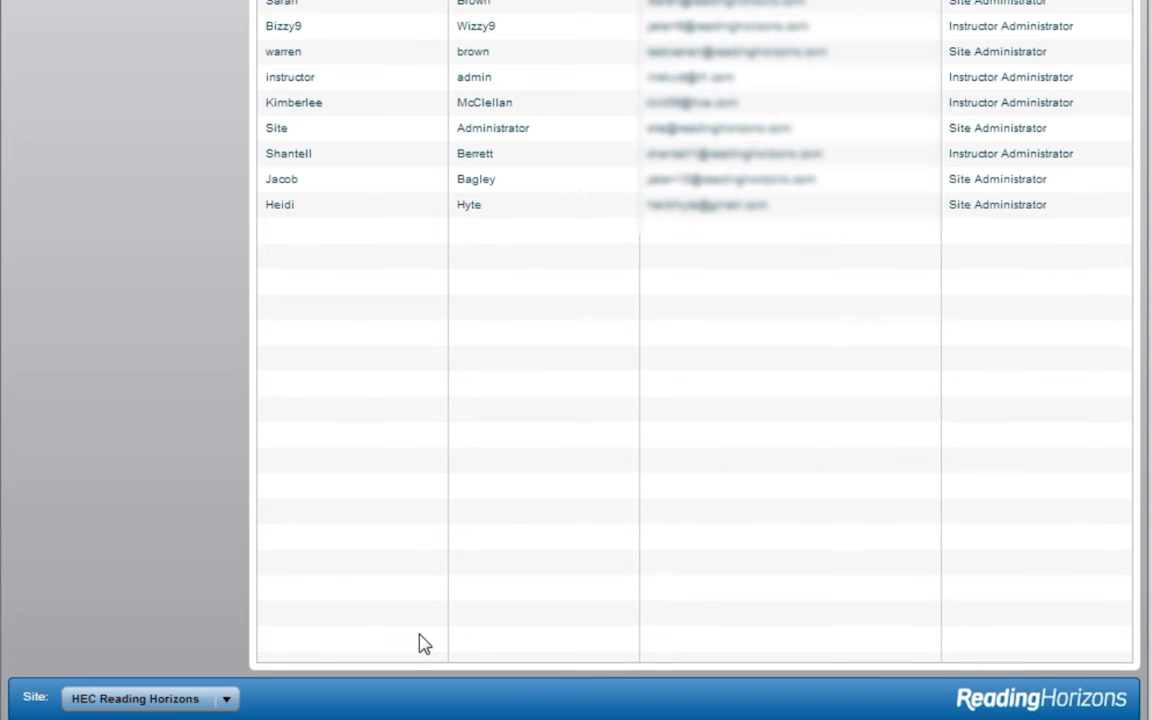
scroll(419, 643, up, 5)
scroll(421, 715, up, 4)
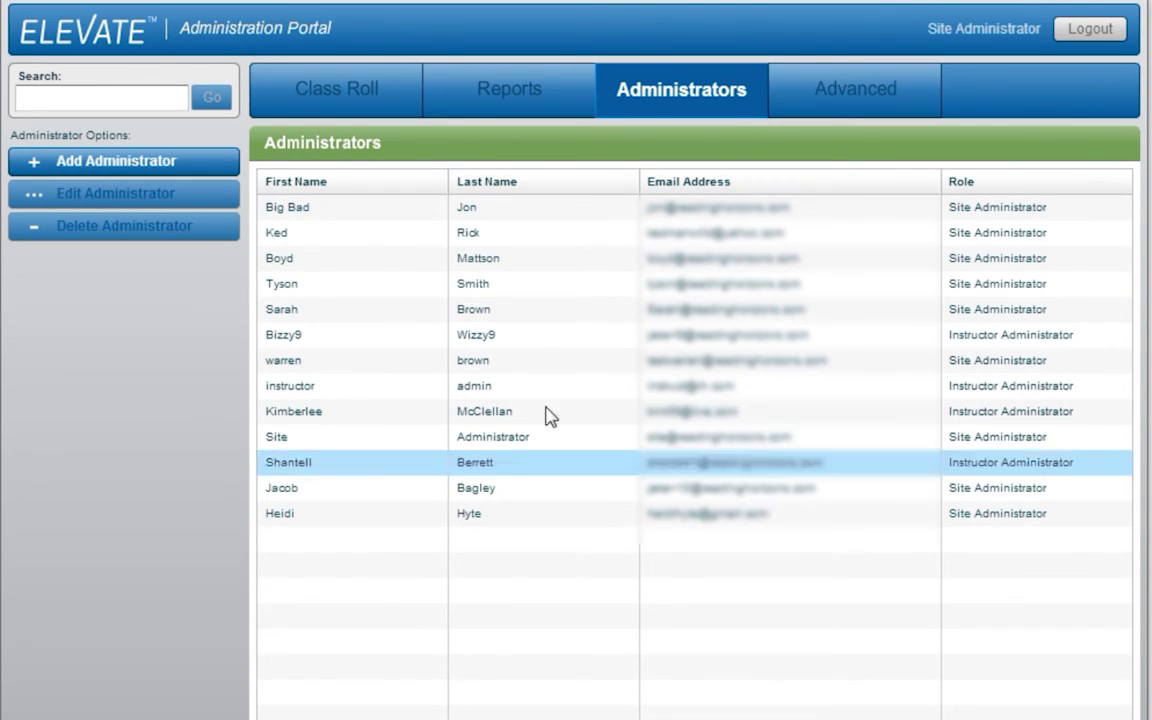
Add a new Email Reports recipient with the person's first name, last name and e-mail address
click(851, 117)
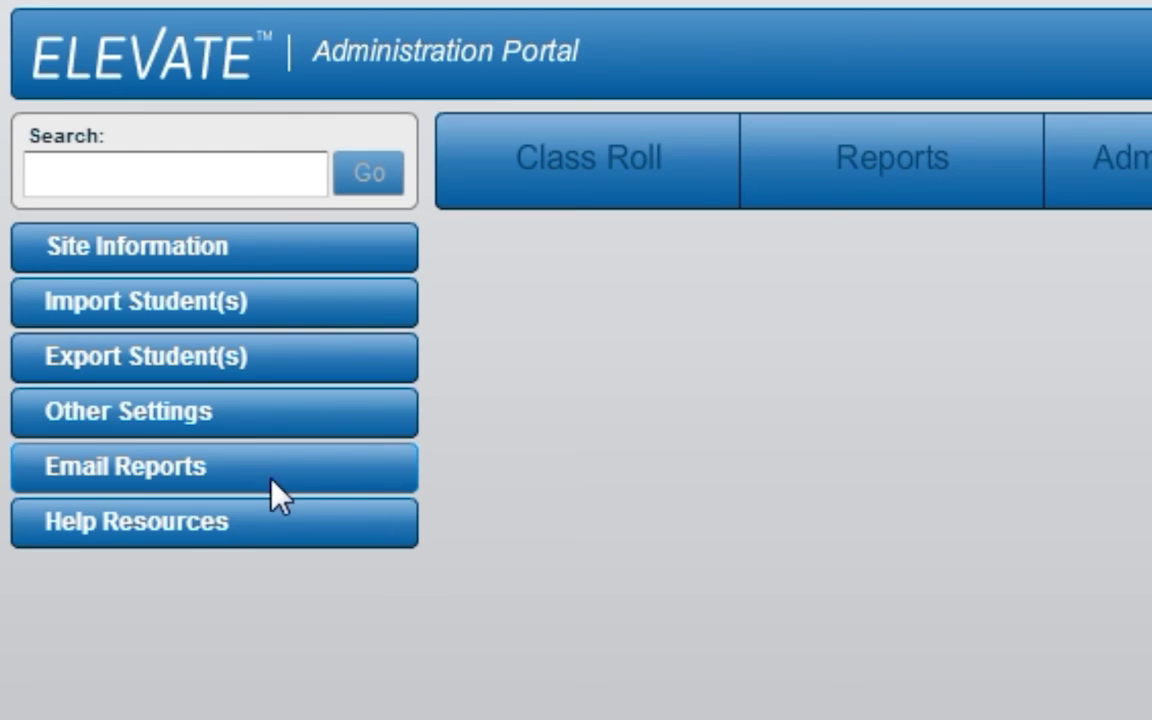
click(200, 488)
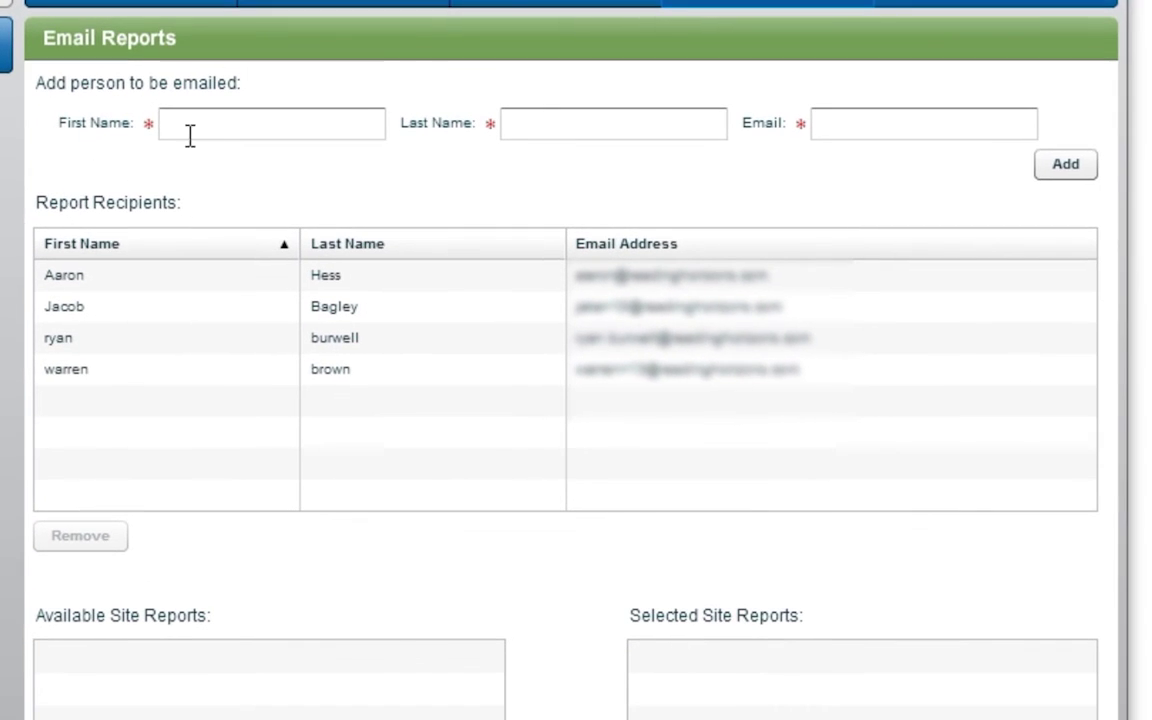
click(327, 186)
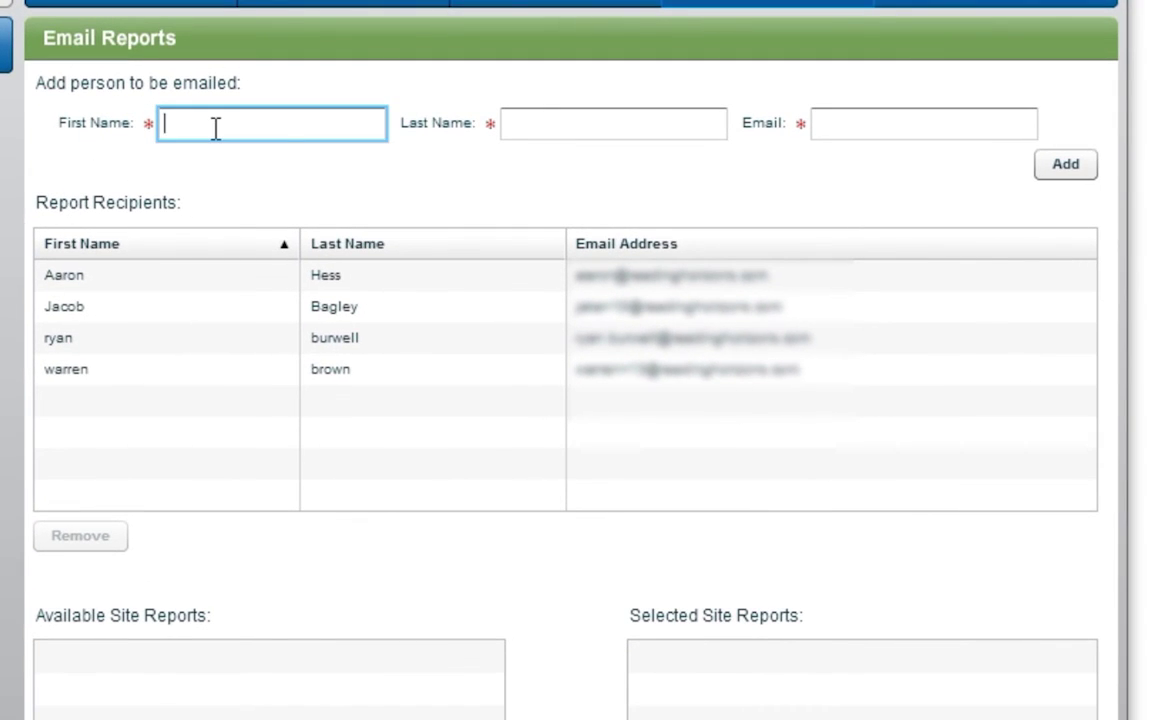
text(Jane)
key(Tab)
text(Doe)
key(Tab)
text(jdoe@exampo)
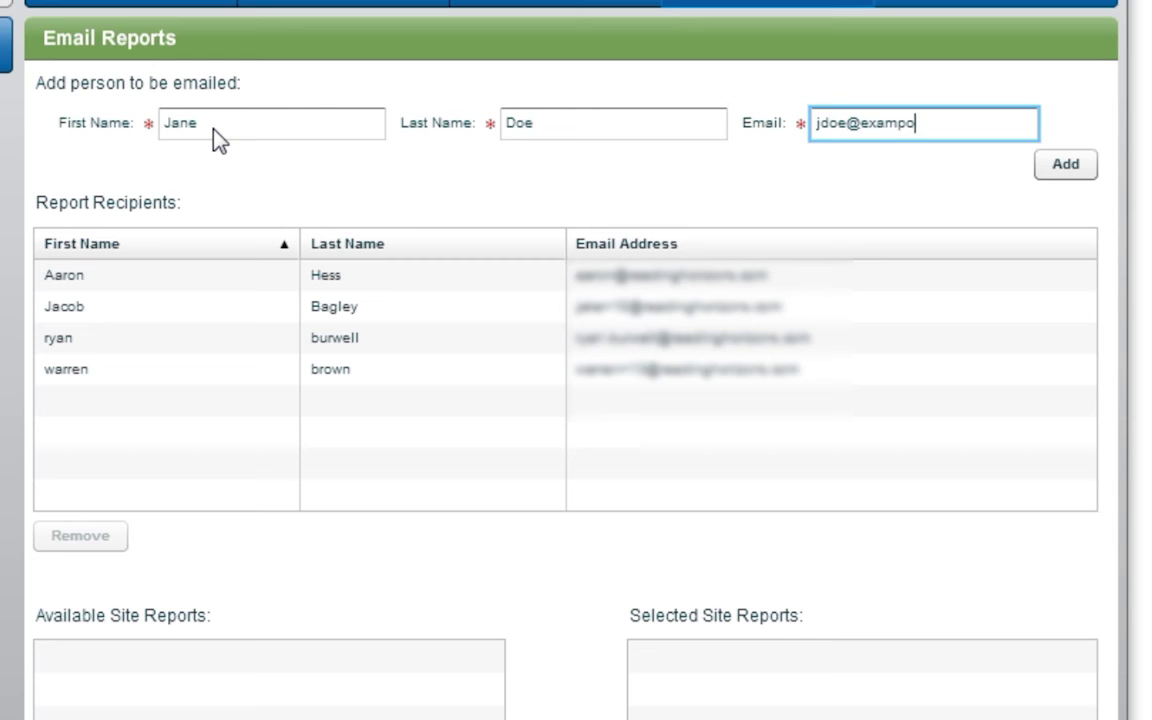
key(BackSpace)
text(le.com)
click(1062, 165)
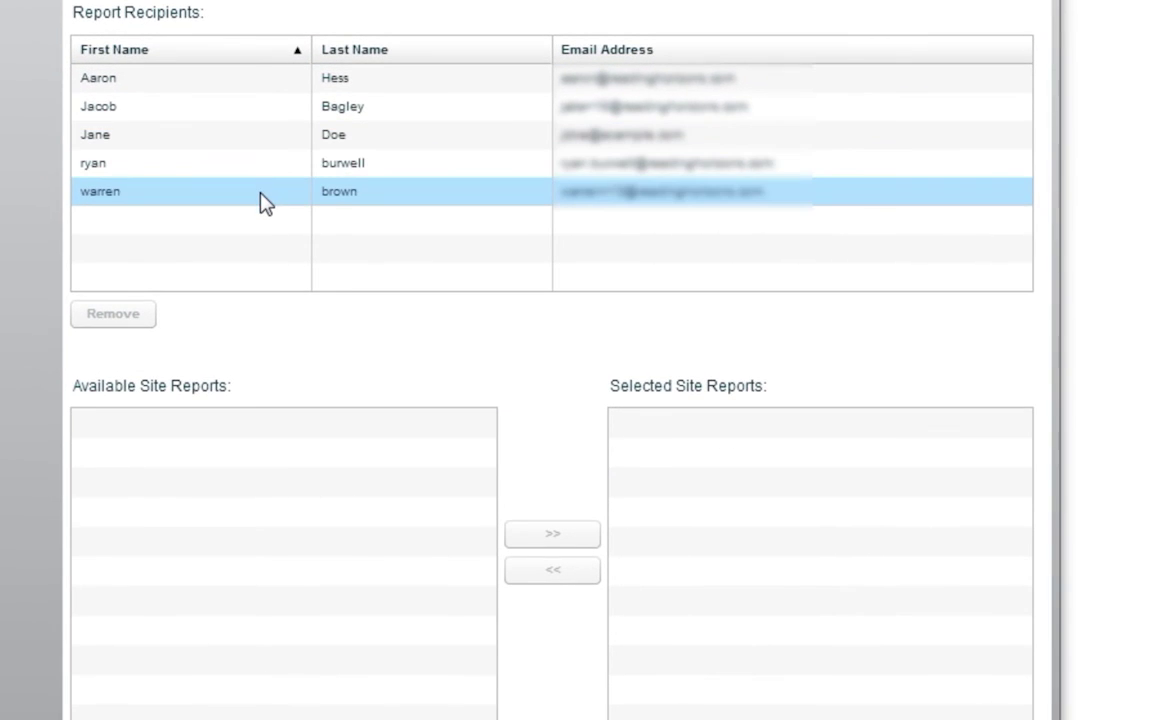
Assign HEC Reading Horizons and Tester McSite site reports to the recipient and save
click(248, 140)
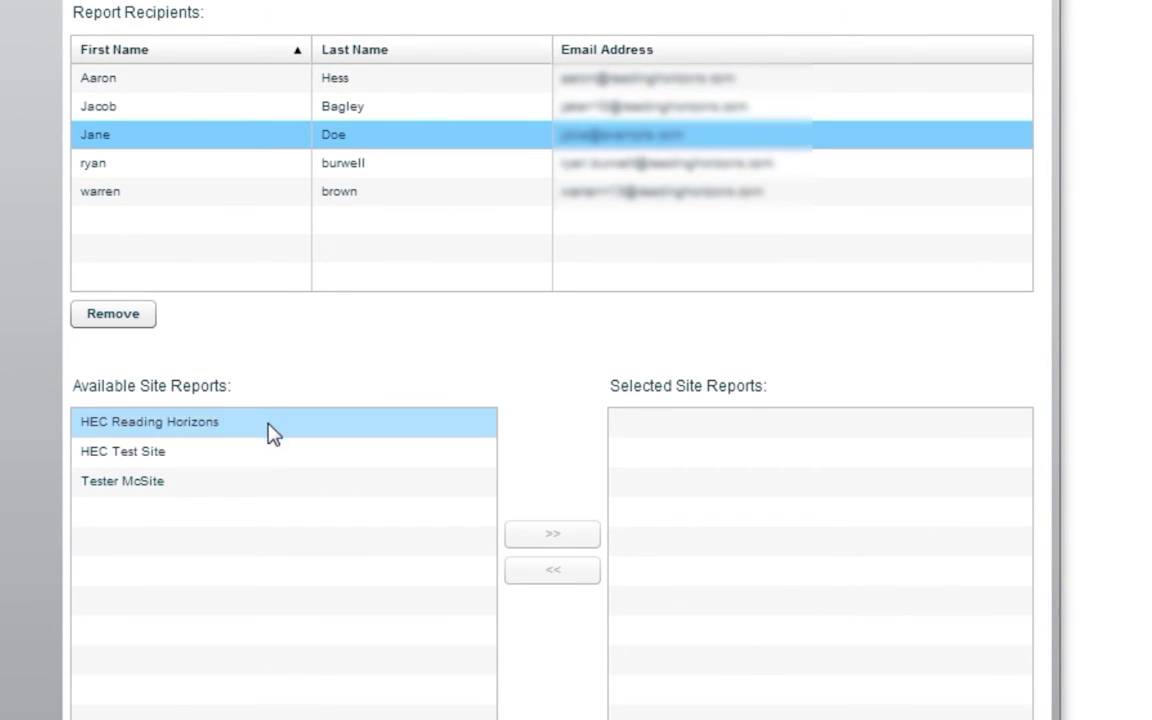
click(158, 429)
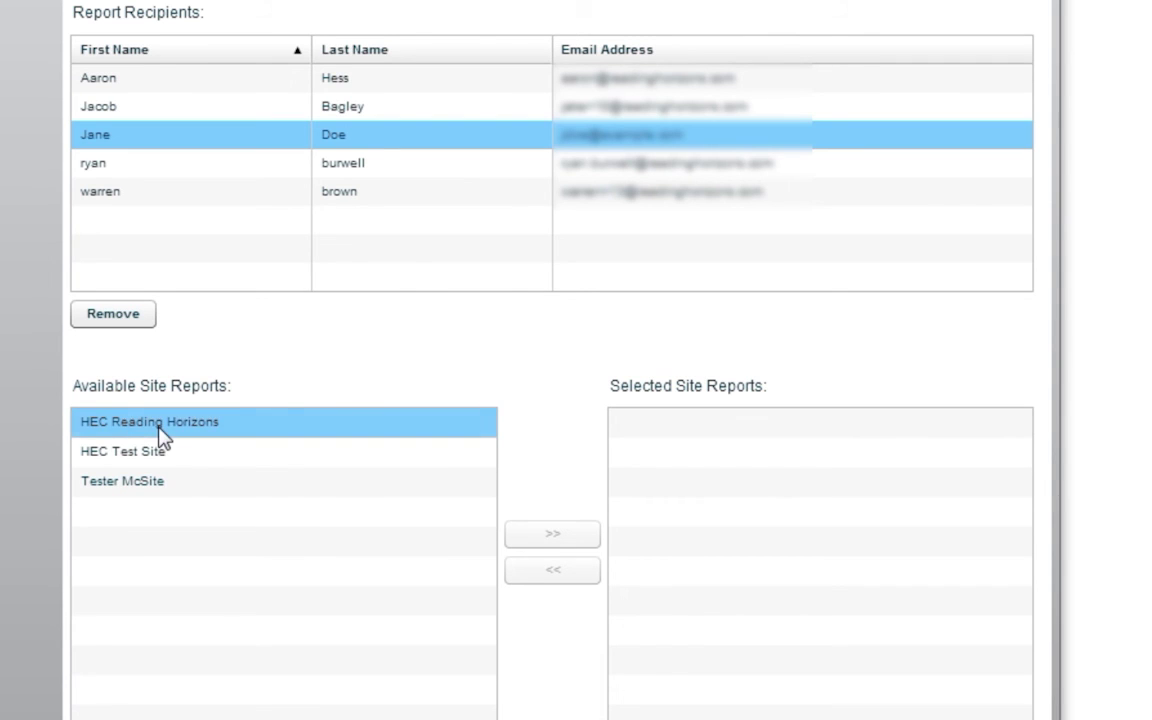
drag(158, 428, 750, 470)
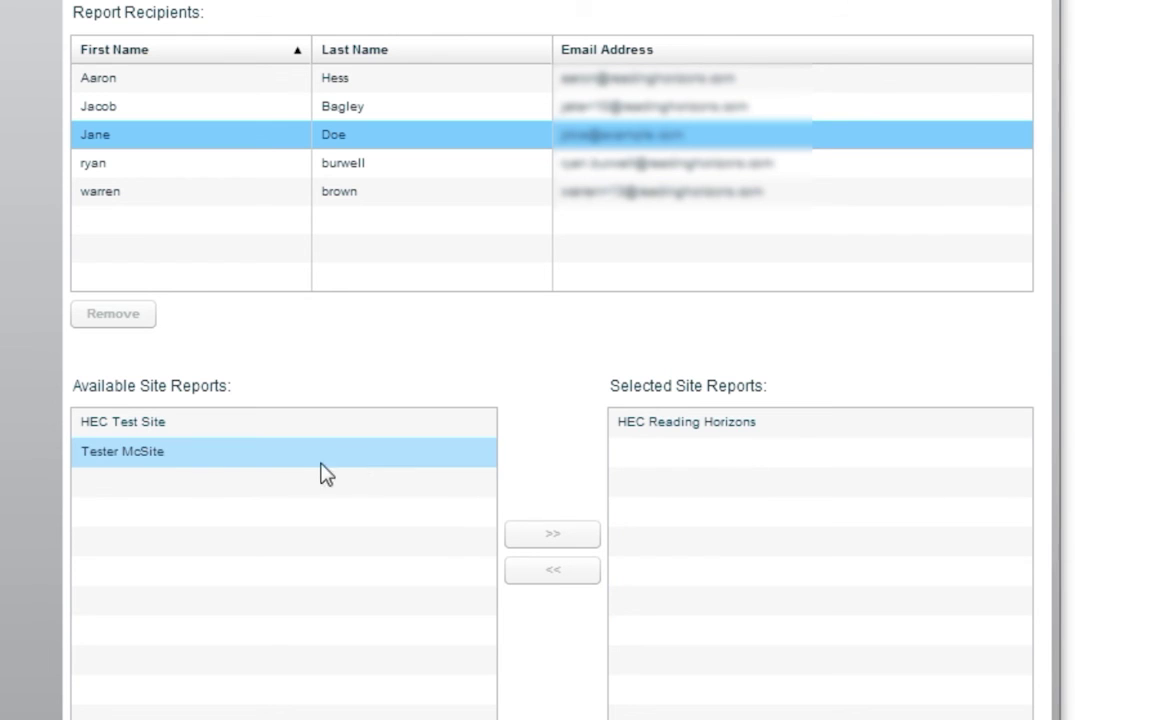
drag(145, 460, 711, 501)
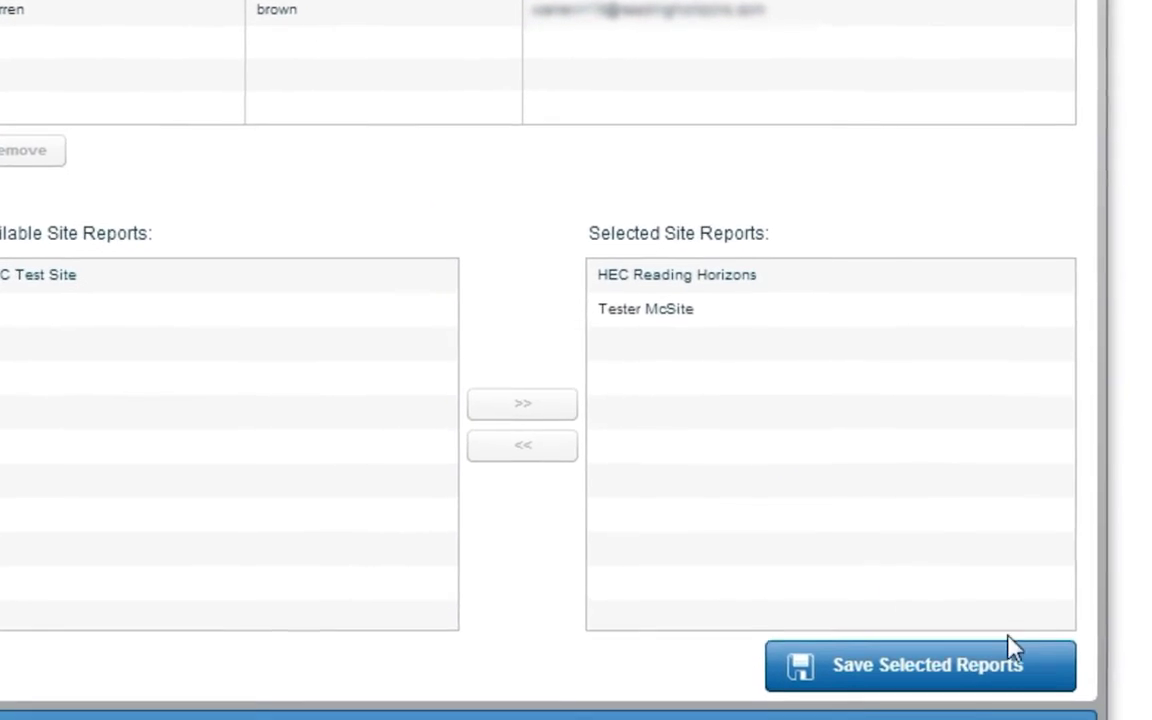
click(1080, 630)
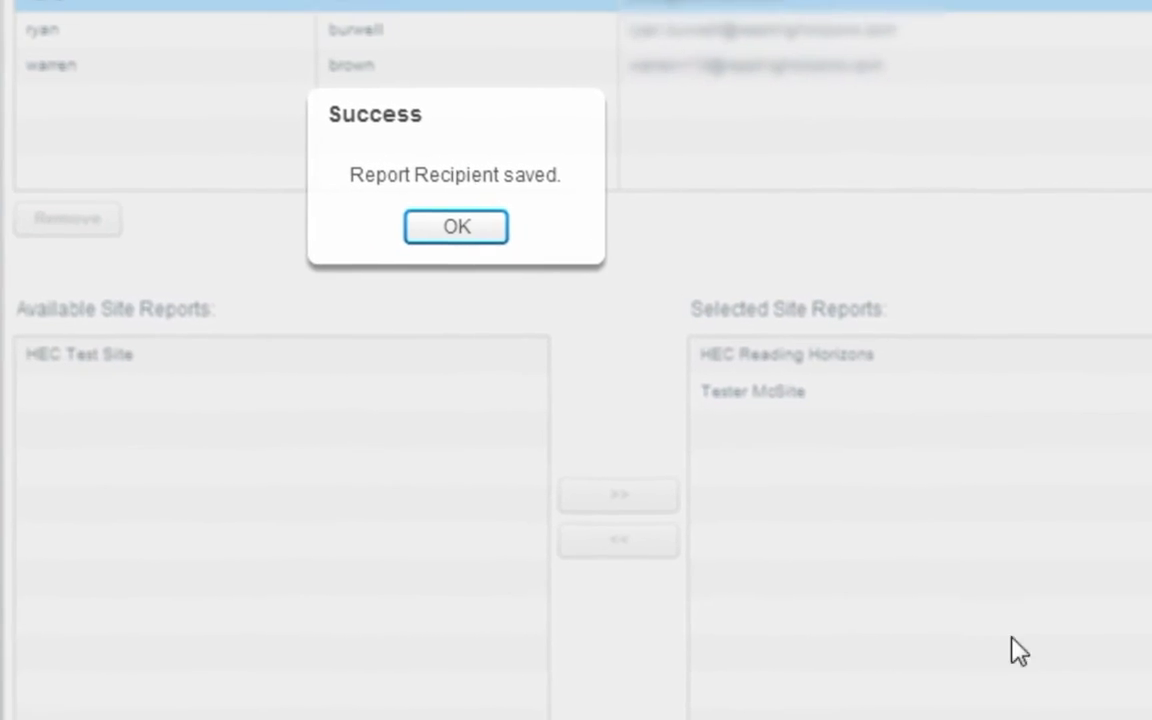
click(572, 345)
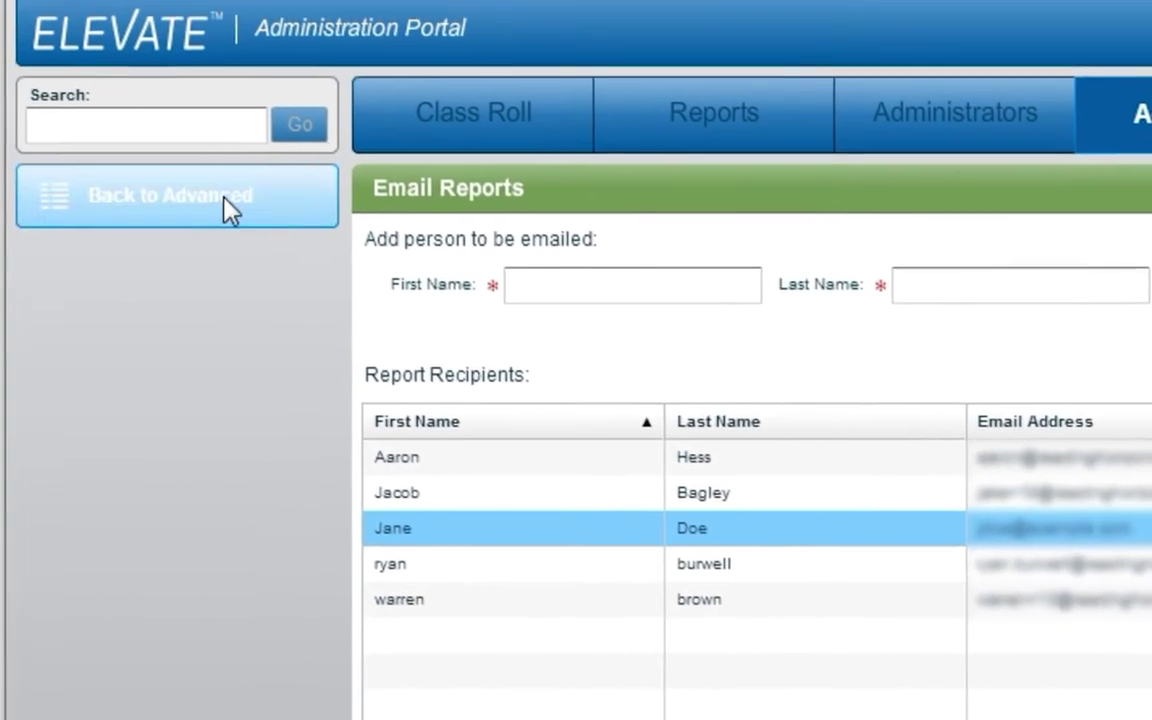
click(228, 210)
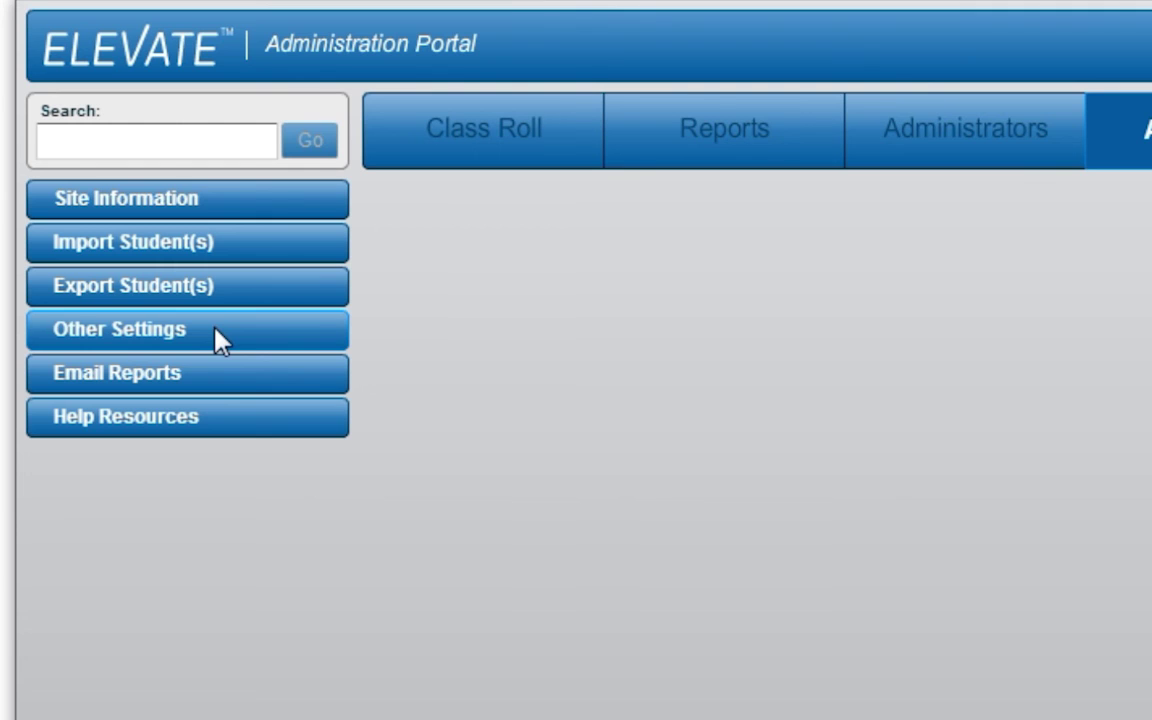
Reset the logged-in student from Other Settings' Current Users list, confirming the warning
click(218, 338)
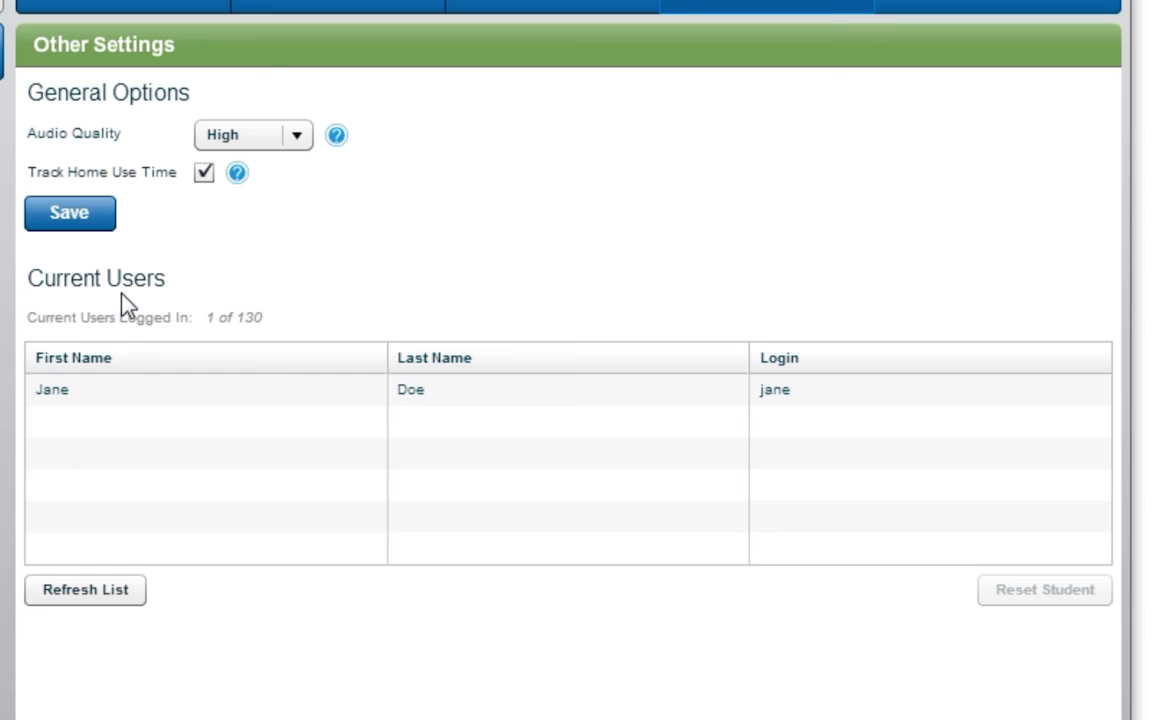
click(70, 404)
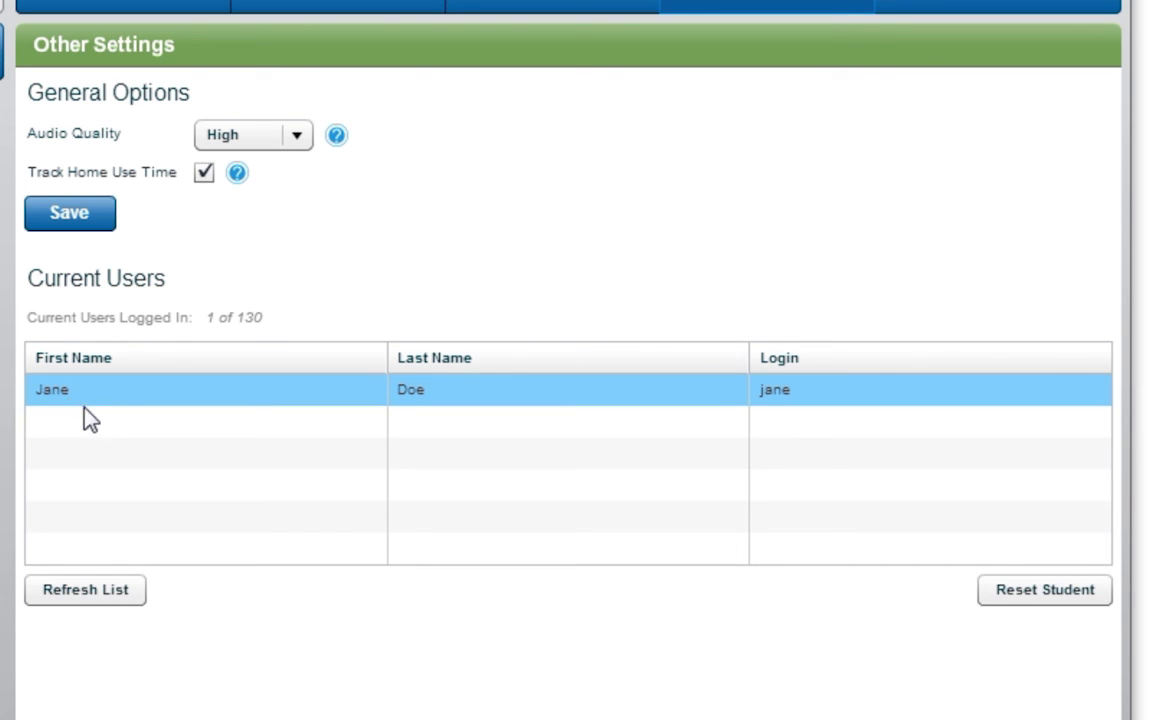
click(1026, 600)
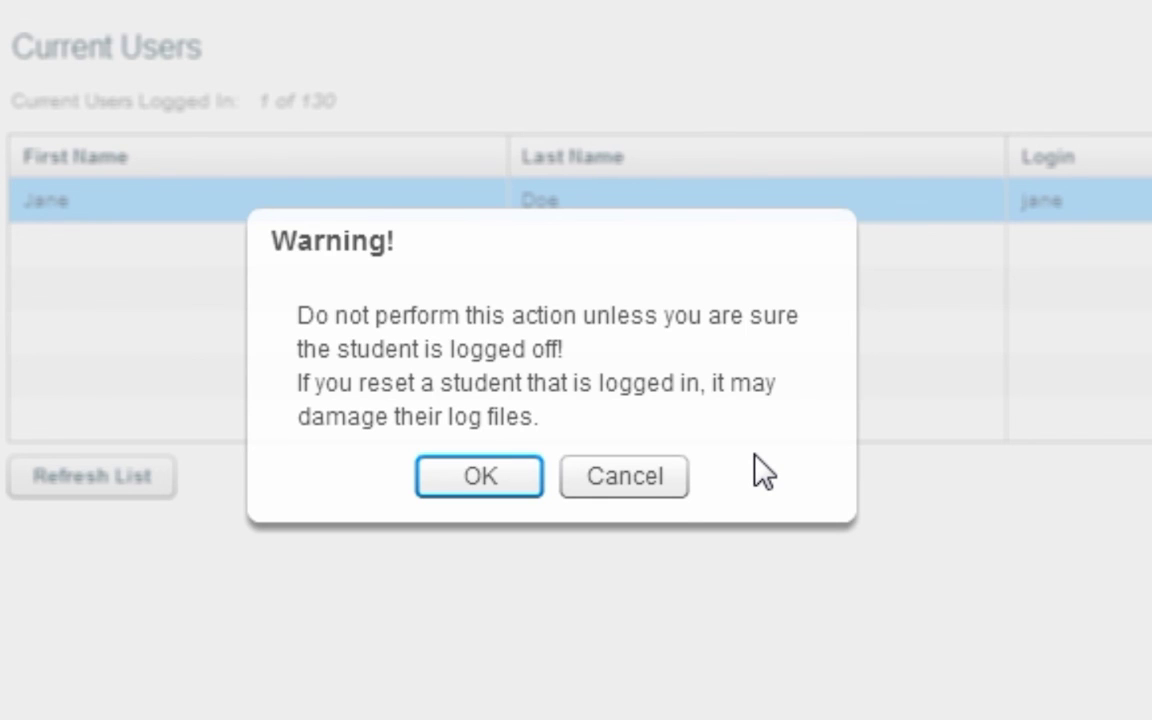
click(521, 477)
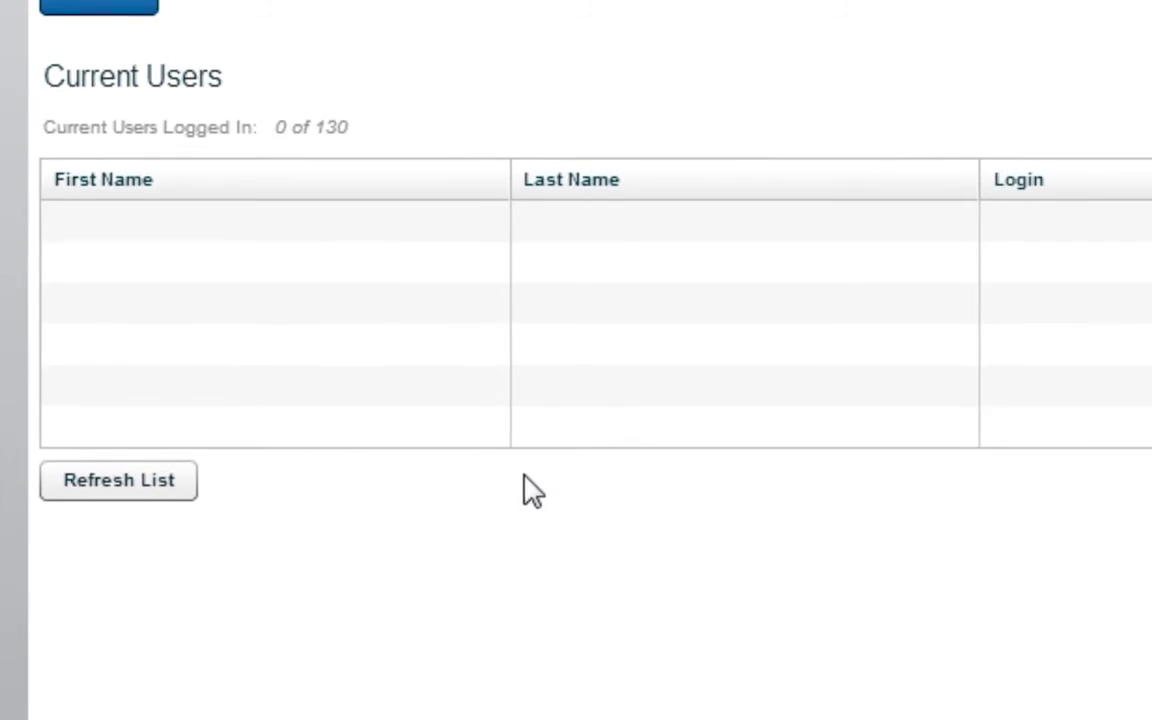